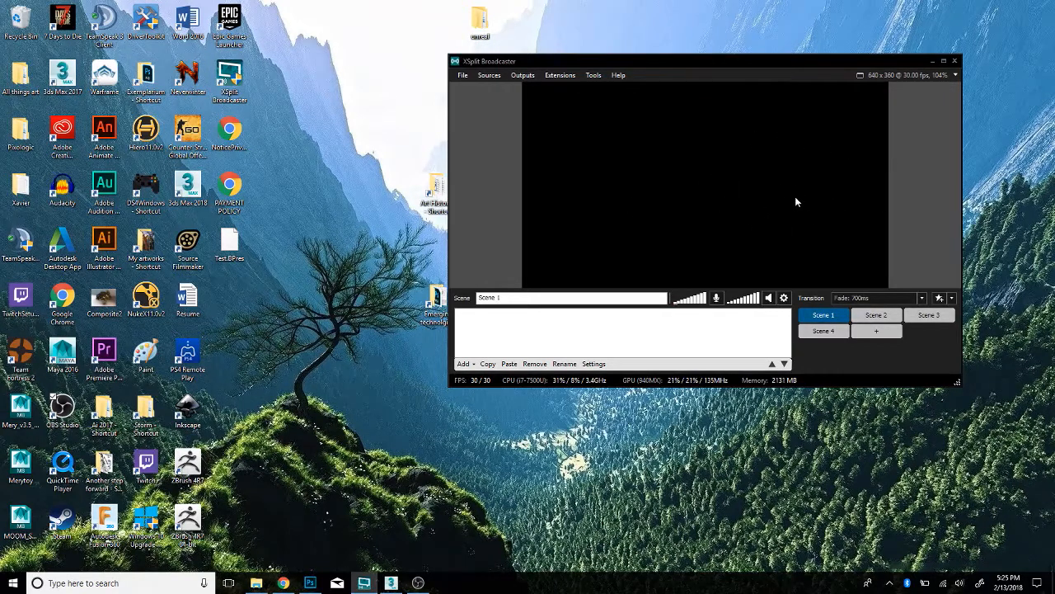
Add a screen capture source covering the full 1920 x 1080 desktop to Scene 1
left_click(464, 363)
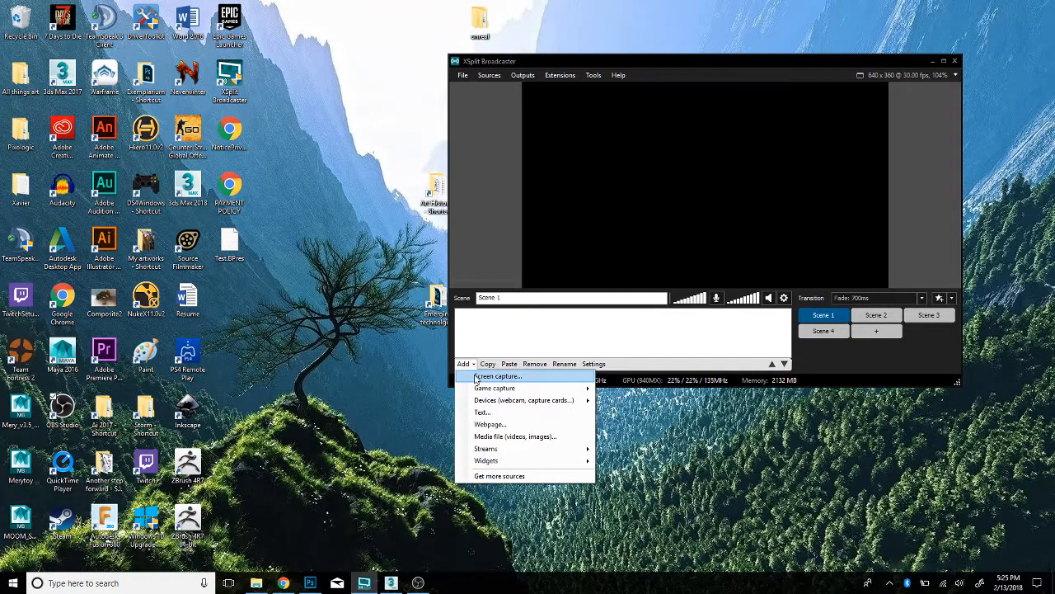
left_click(474, 364)
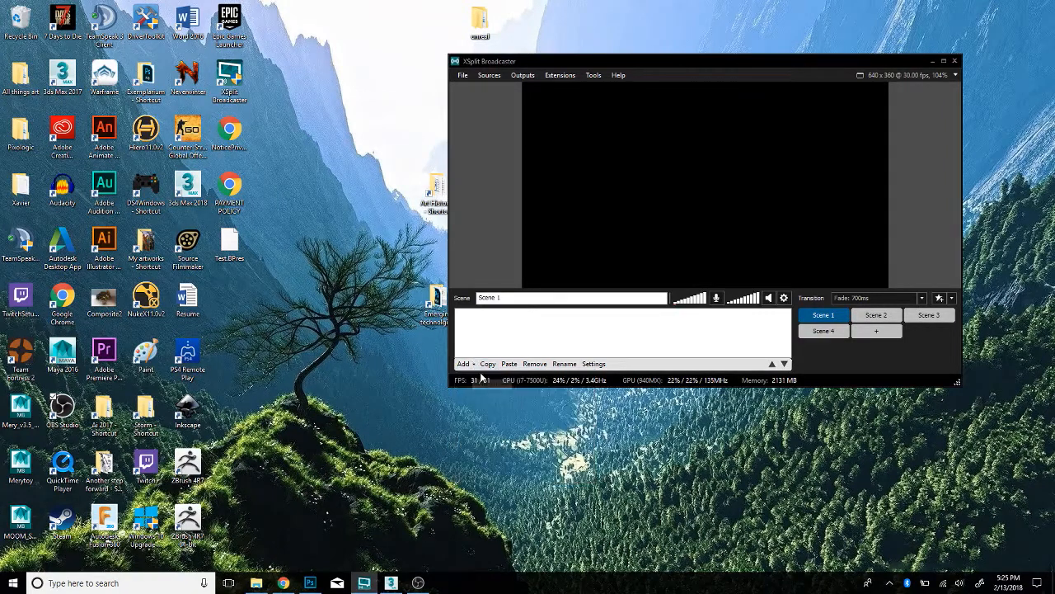
left_click(475, 363)
left_click(481, 376)
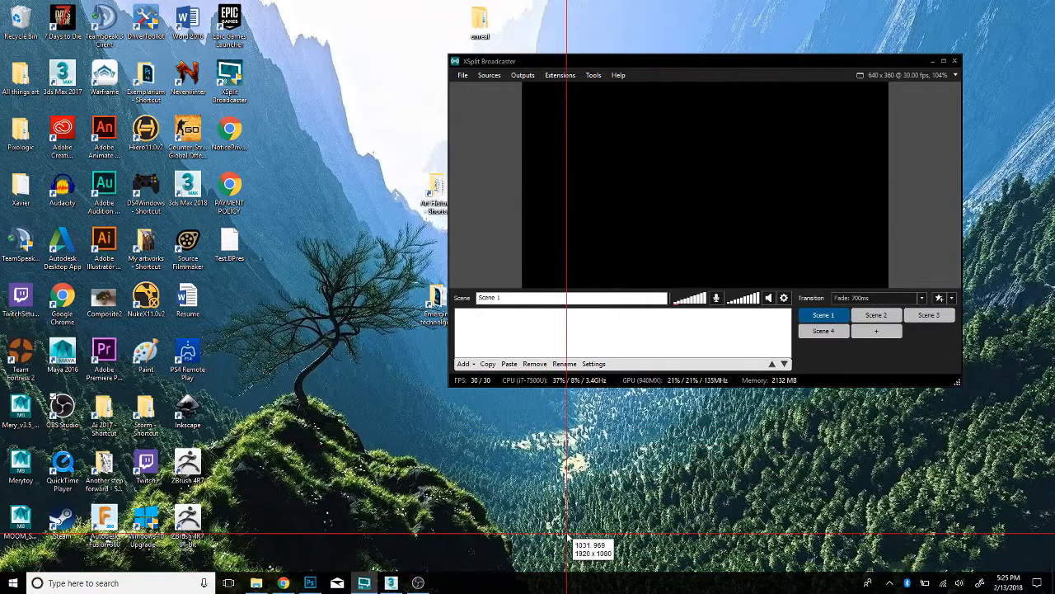
left_click(573, 579)
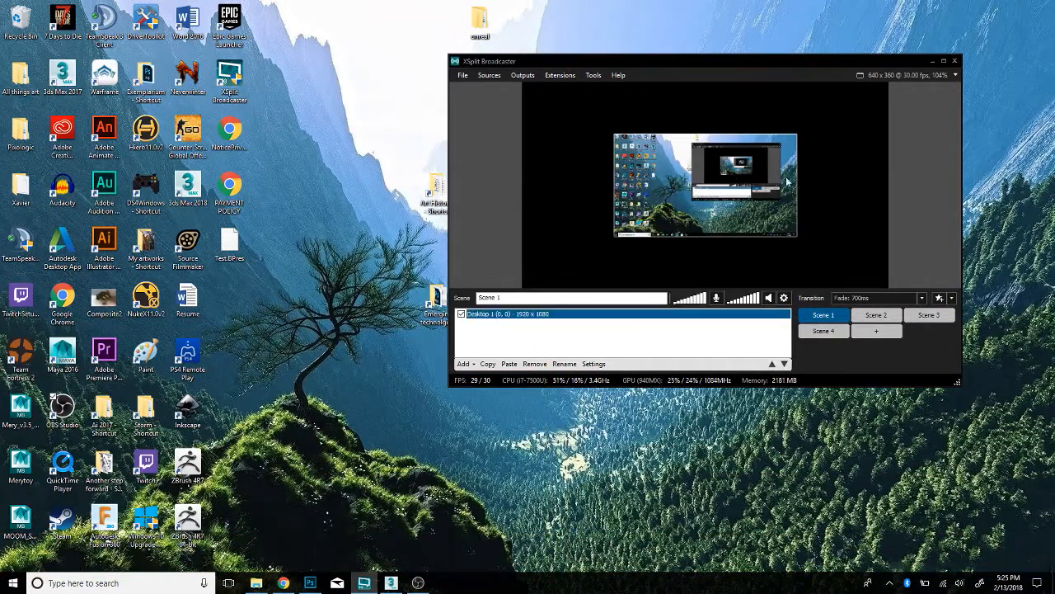
Move the desktop capture to the stage's upper-left corner and enlarge it to fill the whole 640 x 360 stage
left_click_drag(716, 199, 623, 147)
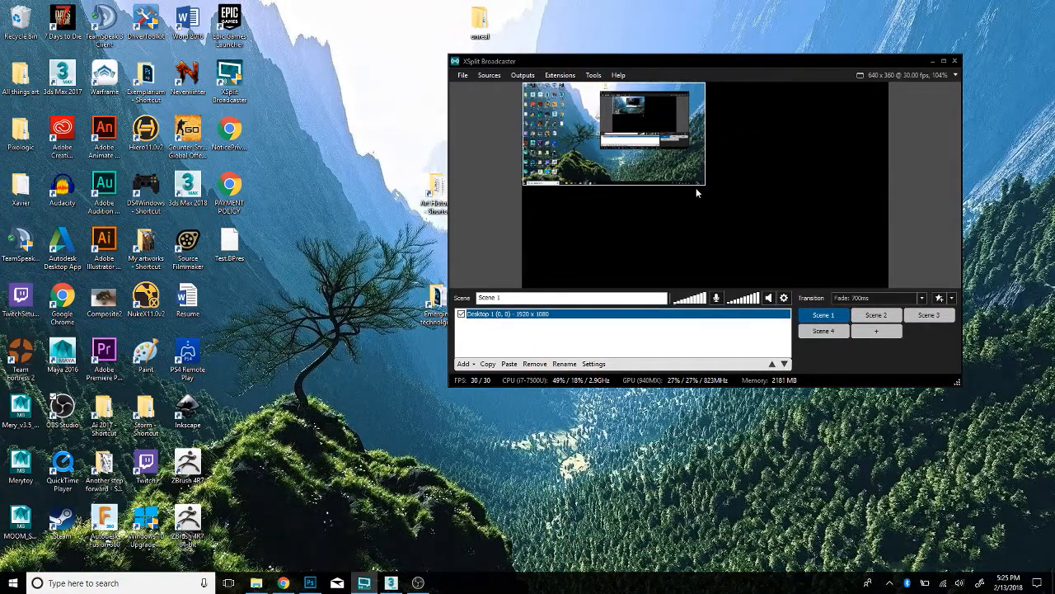
left_click_drag(705, 185, 942, 207)
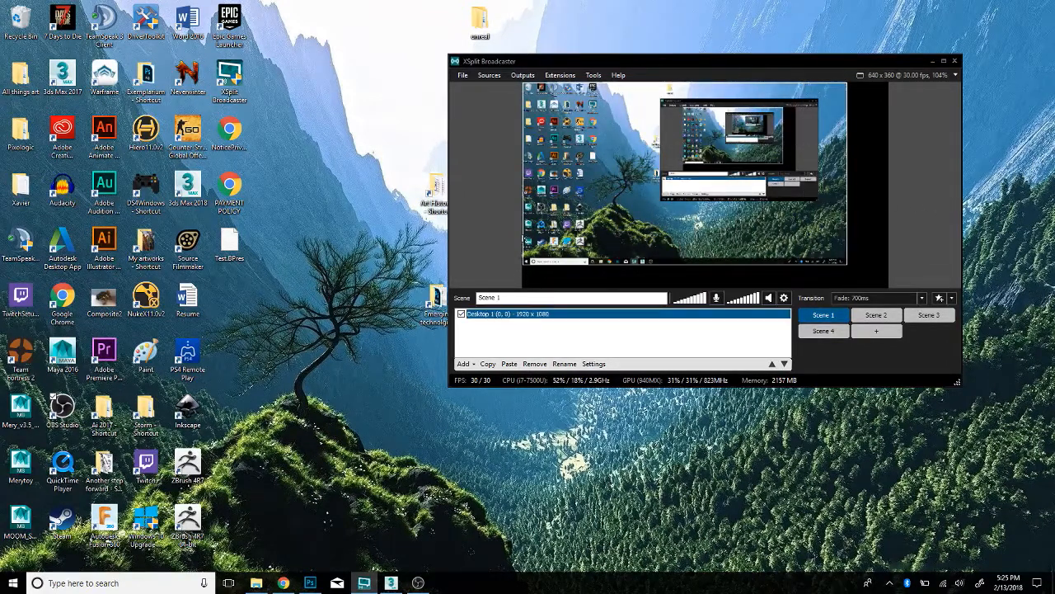
left_click_drag(523, 238, 477, 240)
left_click_drag(633, 264, 673, 264)
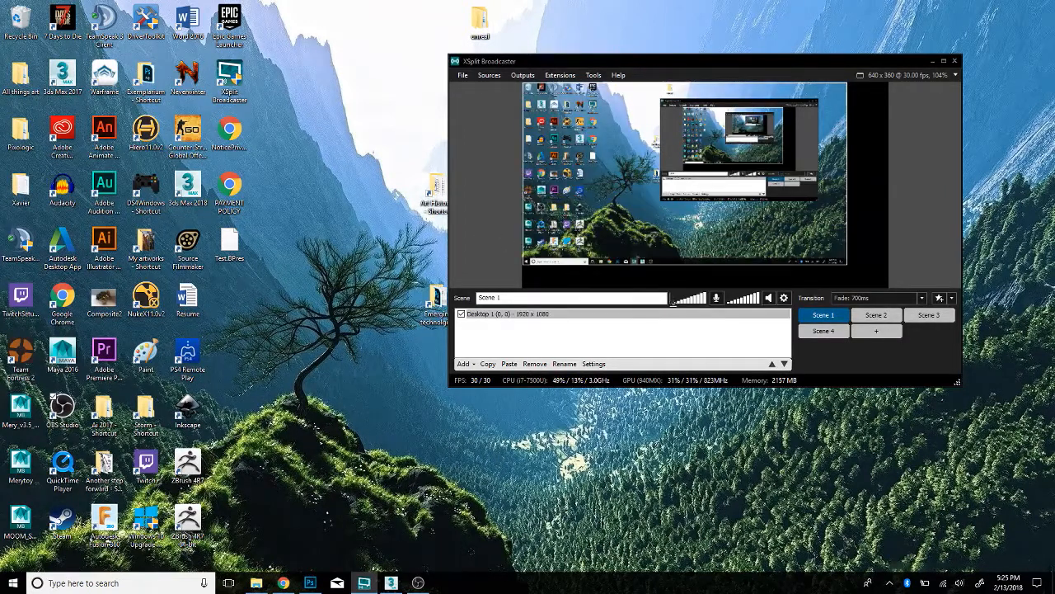
left_click_drag(849, 265, 895, 291)
Switch to Photoshop, check how the desktop capture shows it in XSplit, and minimise Photoshop
left_click(311, 583)
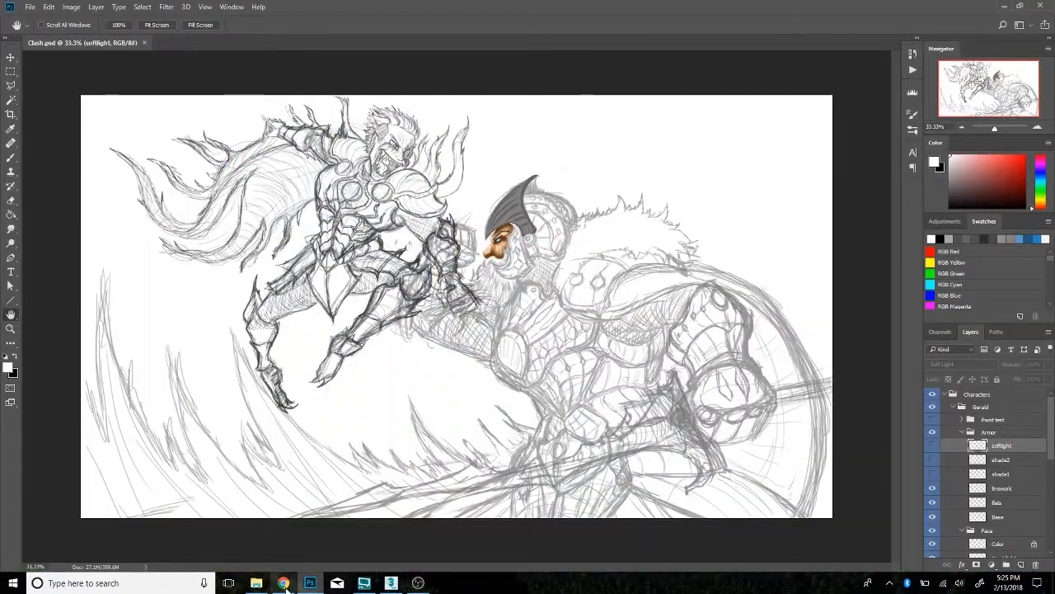
left_click(378, 586)
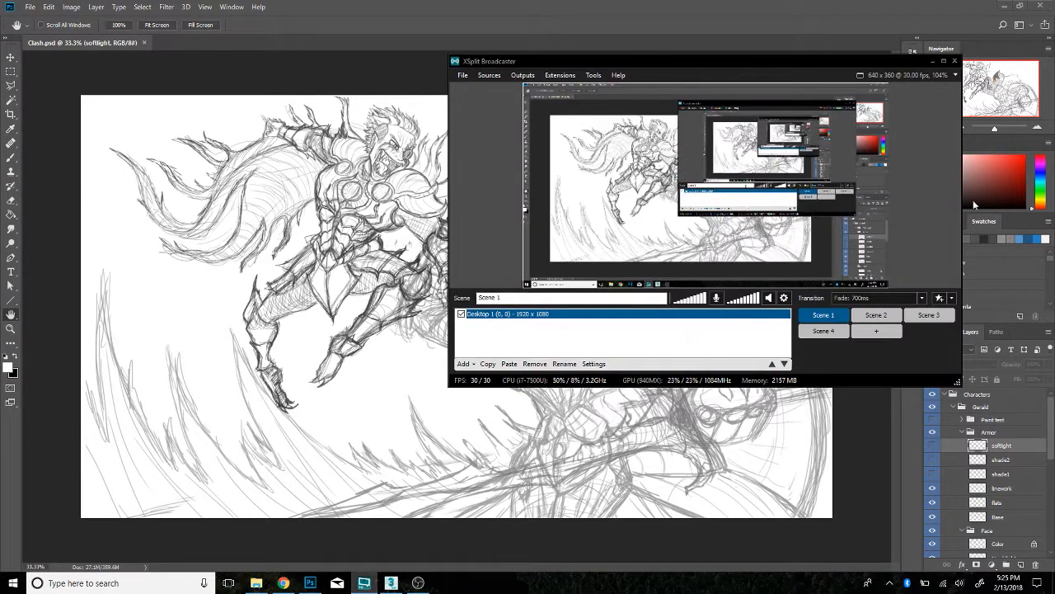
left_click(1007, 6)
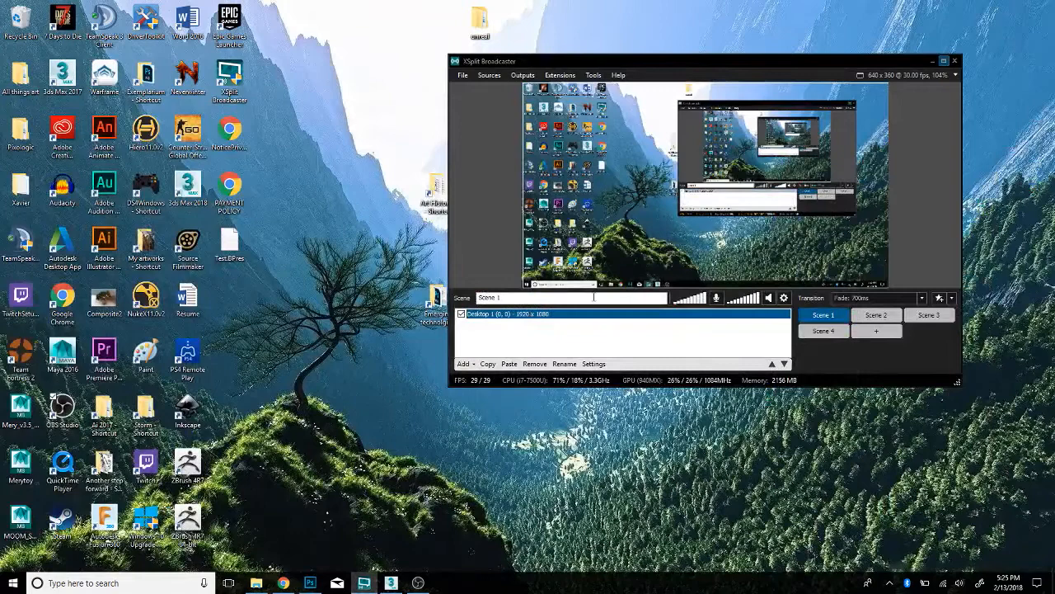
Hide the desktop source and show it again, twice in a row
left_click(461, 314)
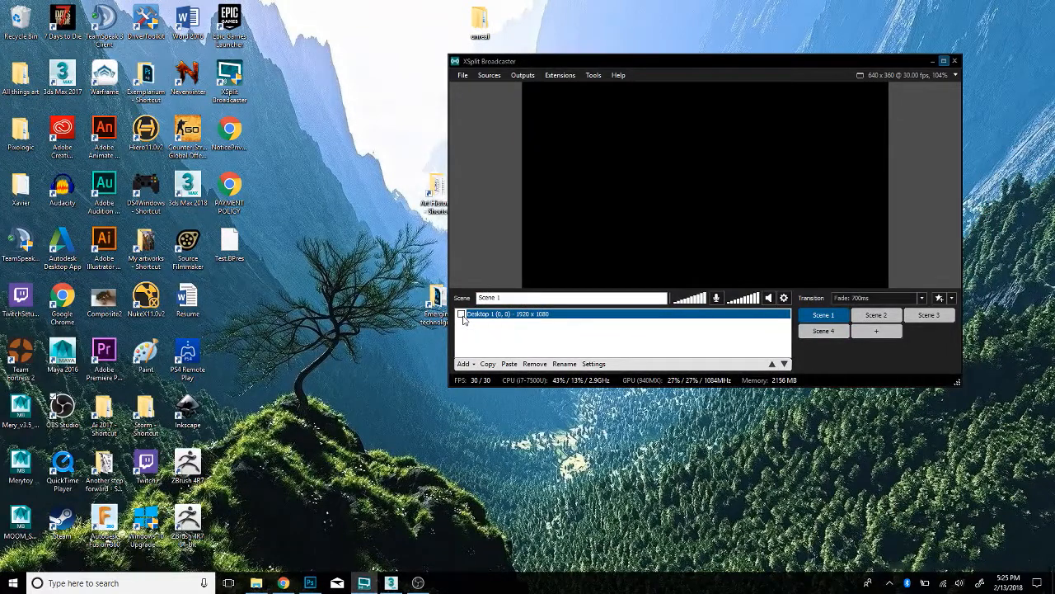
left_click(461, 314)
left_click(461, 314)
left_click(461, 315)
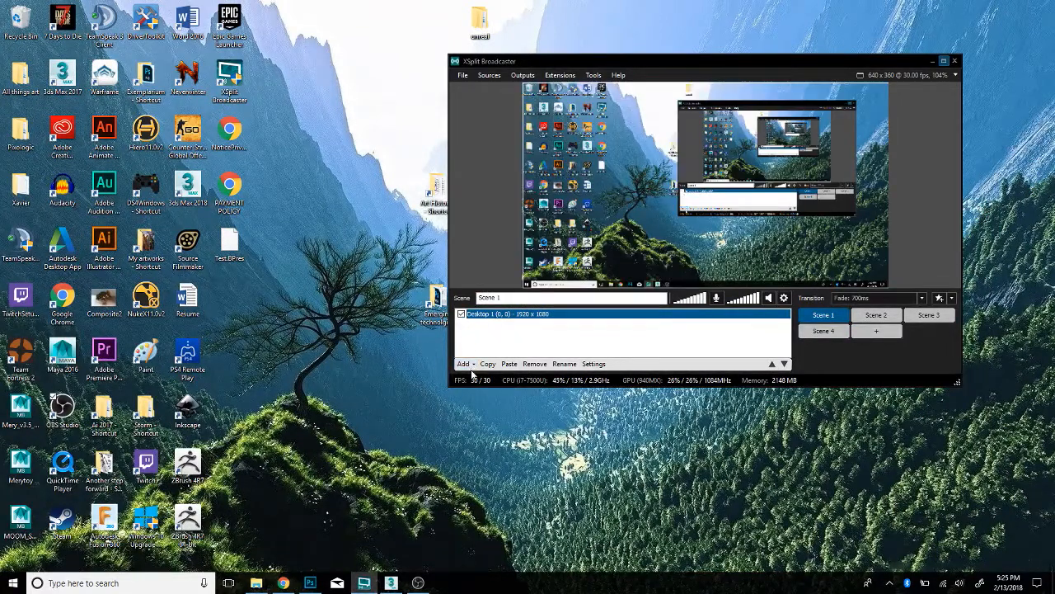
With Photoshop brought up behind XSplit, add a screen capture of its Clash.psd window and align it to the stage's upper-left corner
left_click(304, 584)
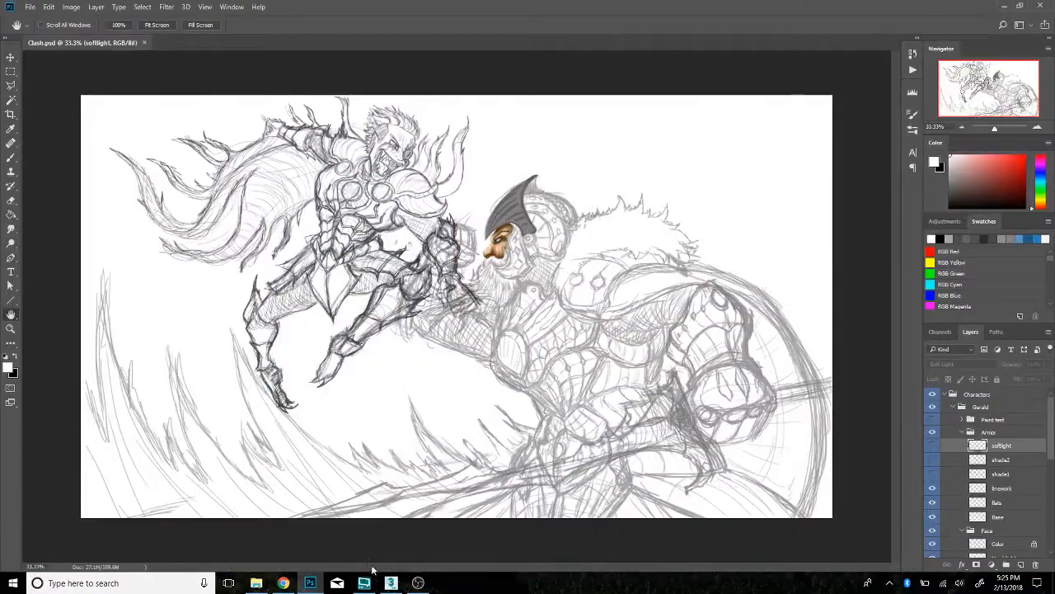
left_click(363, 583)
left_click(464, 363)
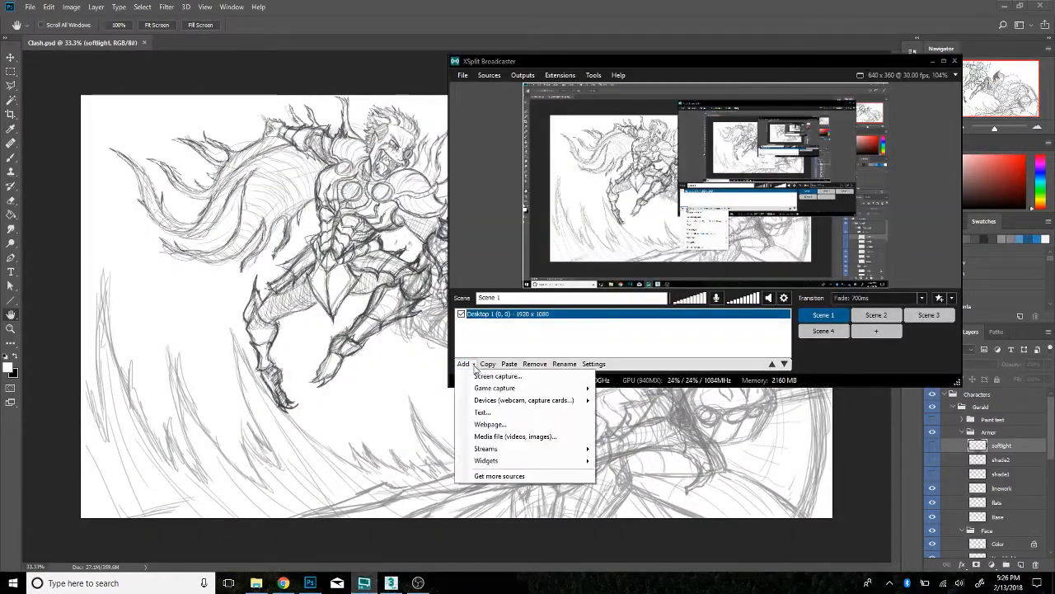
left_click(478, 380)
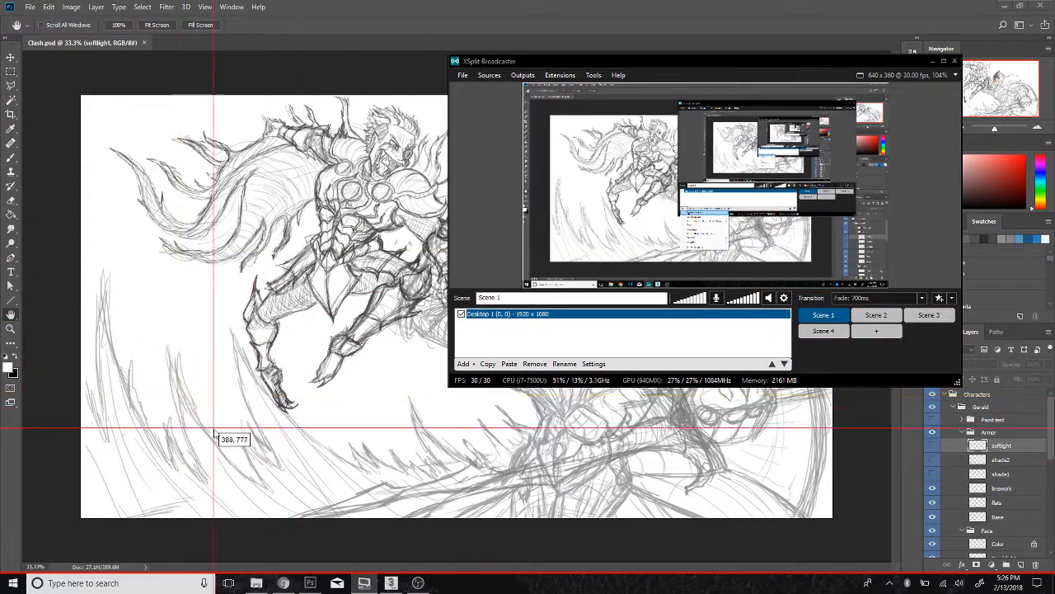
left_click(217, 511)
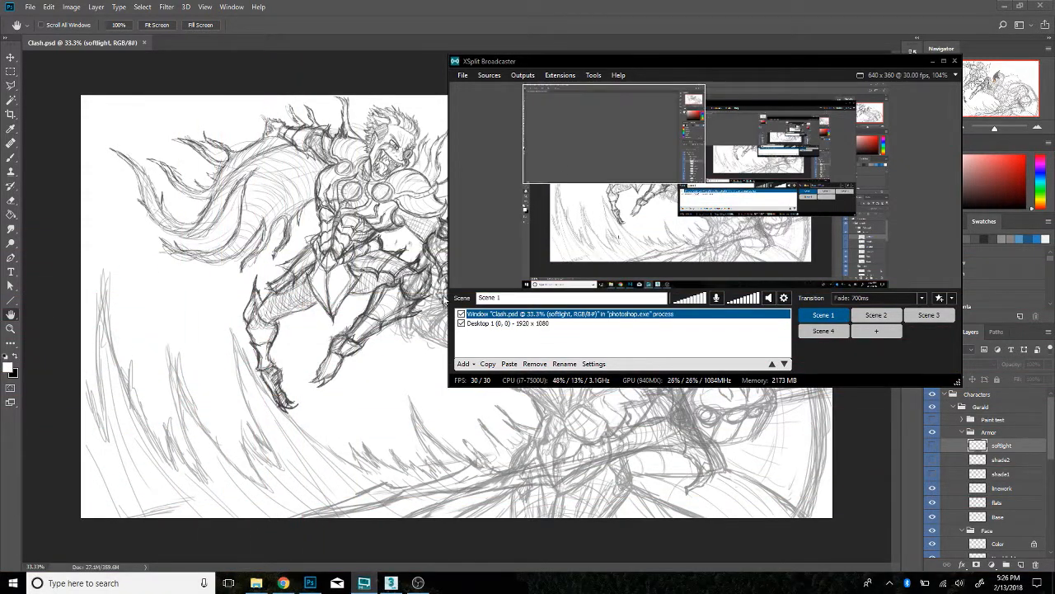
left_click_drag(706, 143, 630, 105)
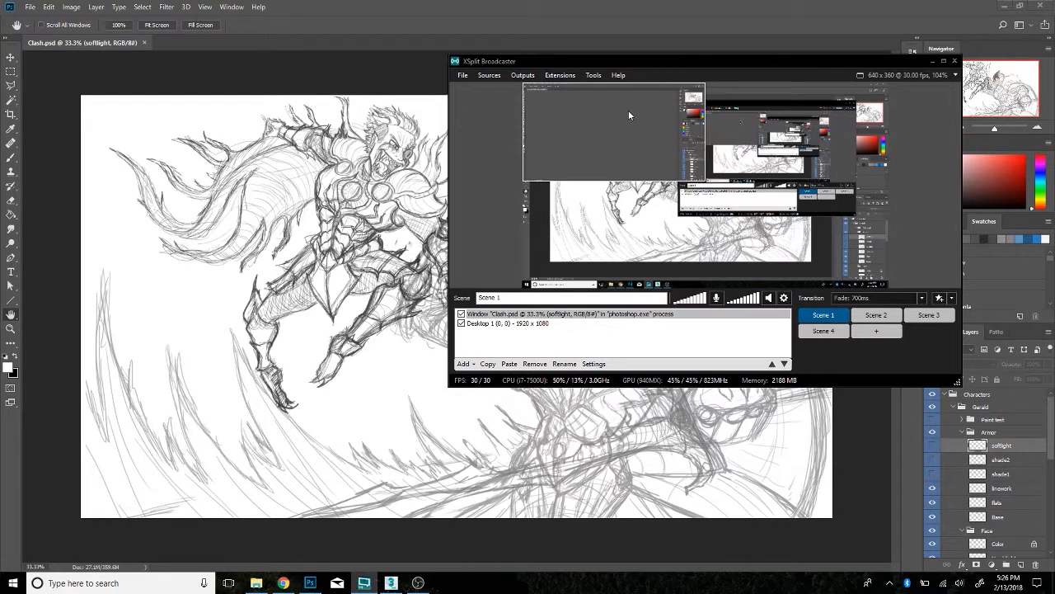
Turn off Exclusive Window Capture for the Photoshop source and shift the source slightly toward the centre of the stage
right_click(628, 110)
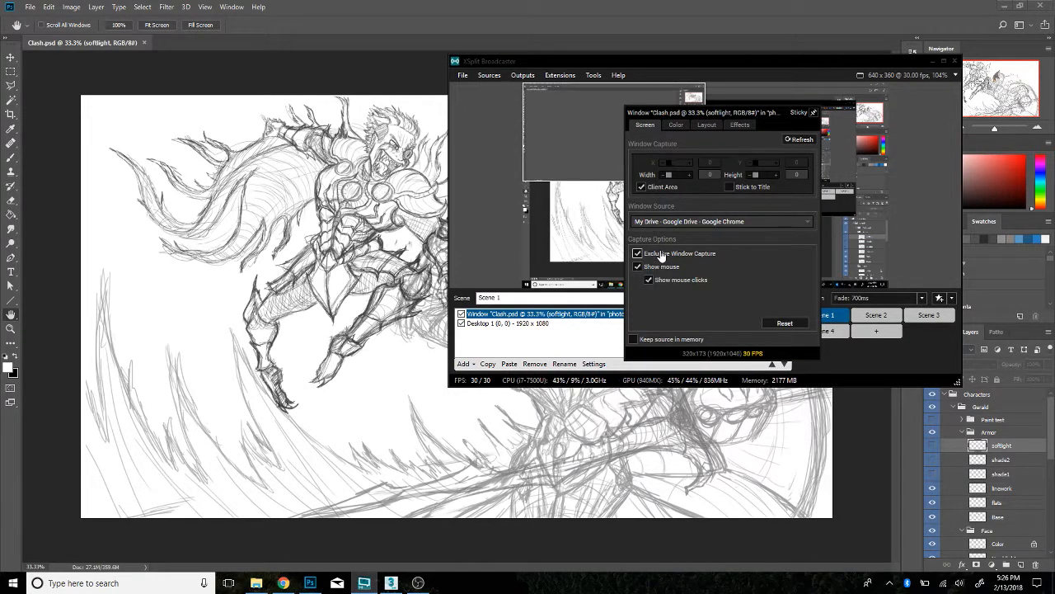
left_click(661, 256)
left_click(592, 125)
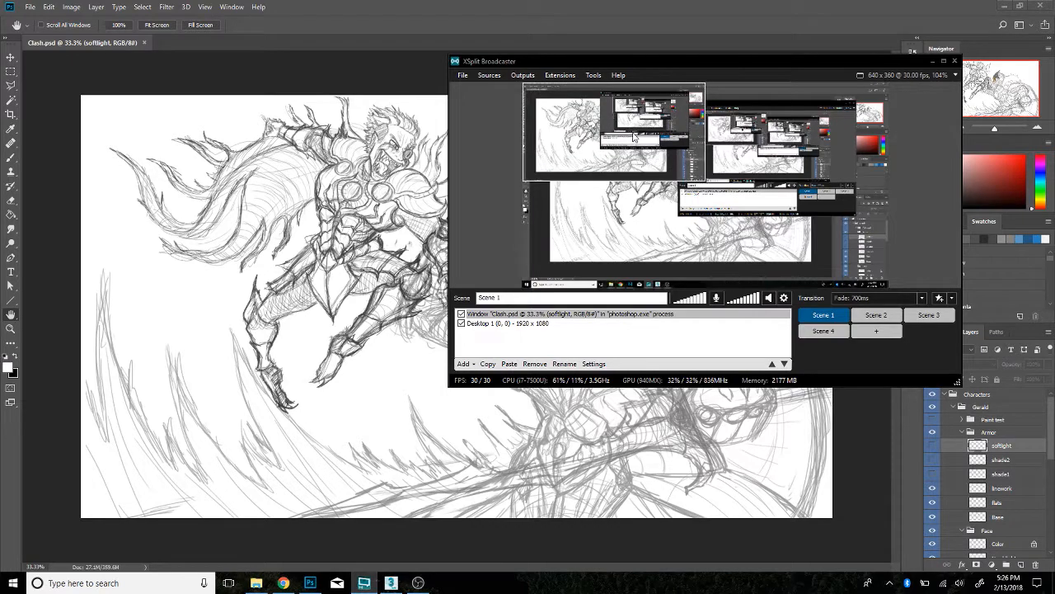
left_click_drag(636, 143, 678, 161)
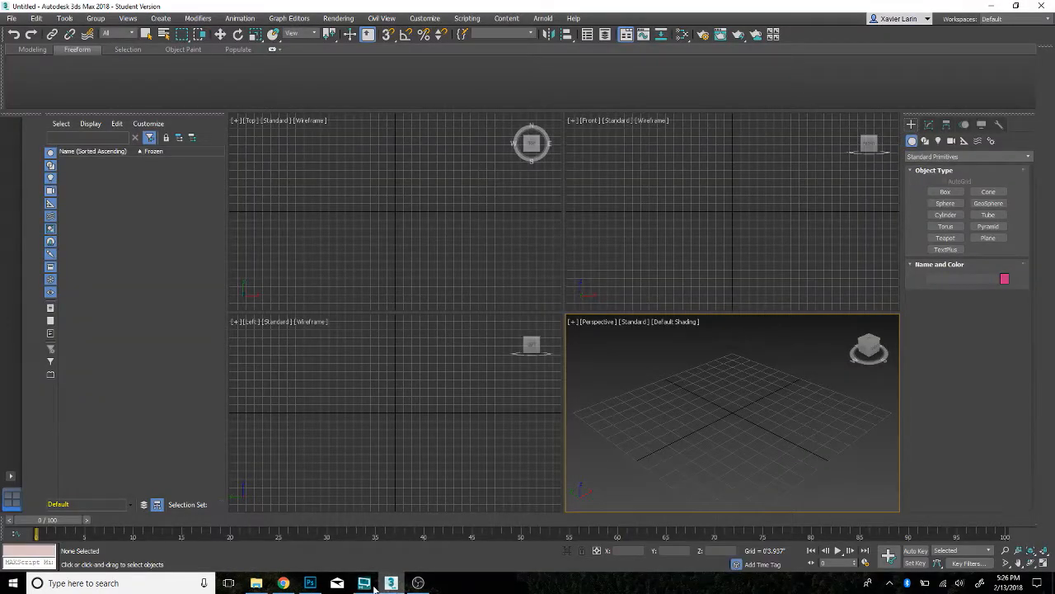
Return to XSplit with 3ds Max open behind it and add a screen capture of the 3ds Max 2018 window to Scene 1
left_click(364, 583)
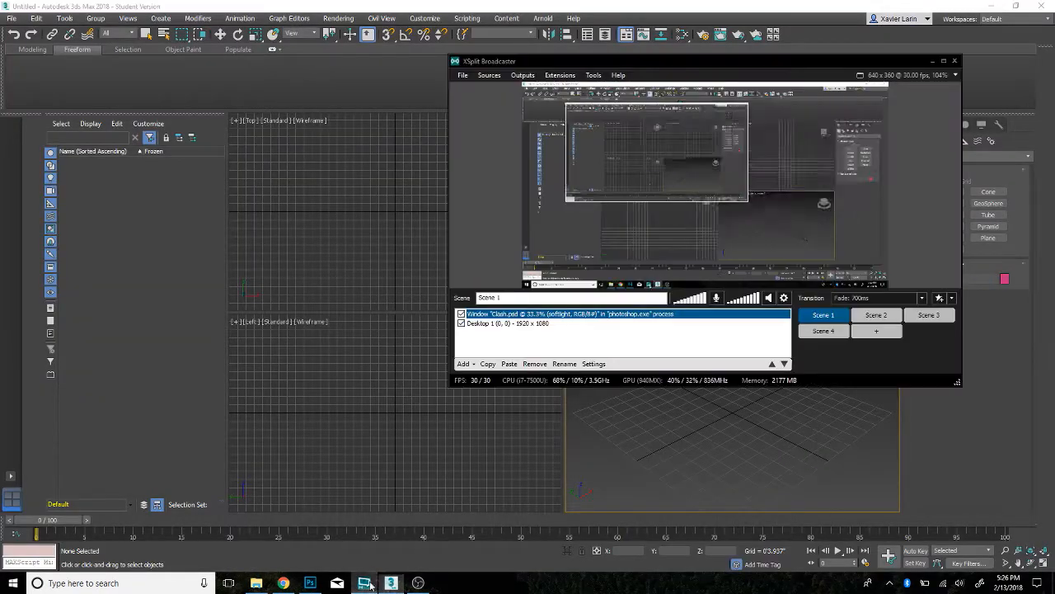
right_click(757, 231)
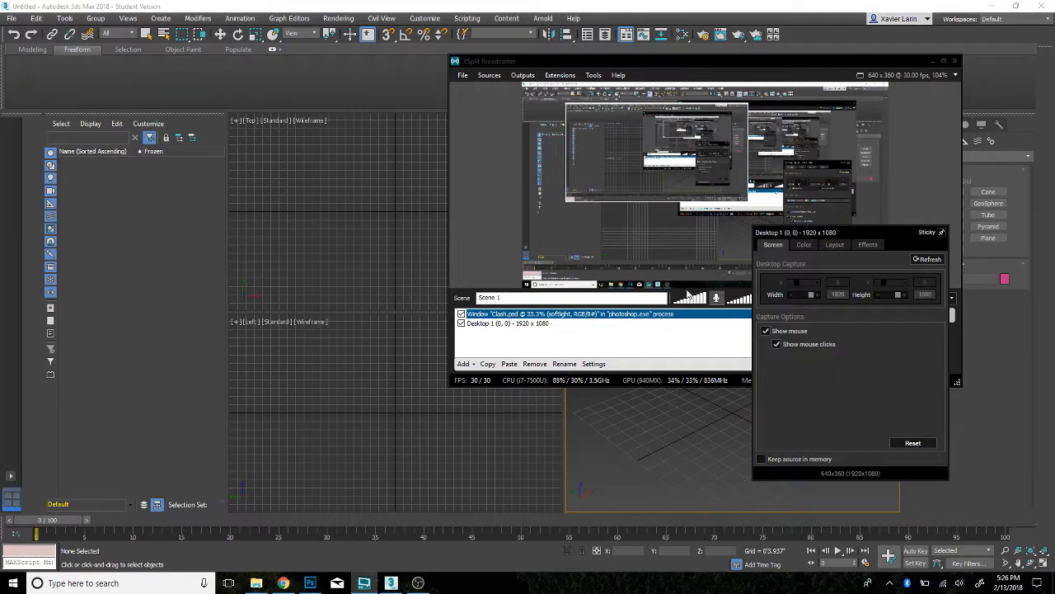
left_click(465, 363)
left_click(475, 367)
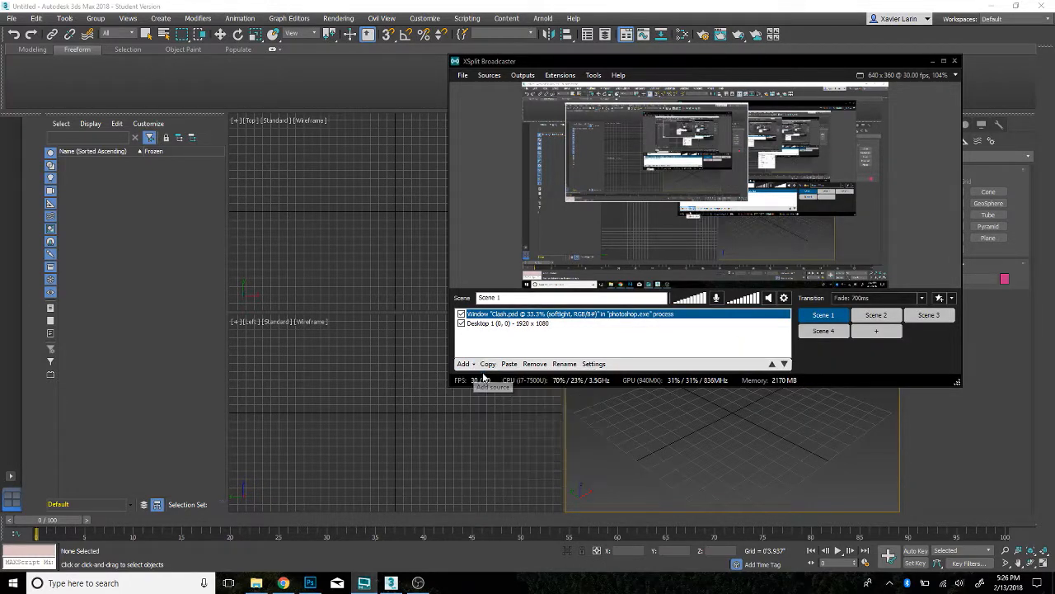
left_click(474, 364)
left_click(478, 378)
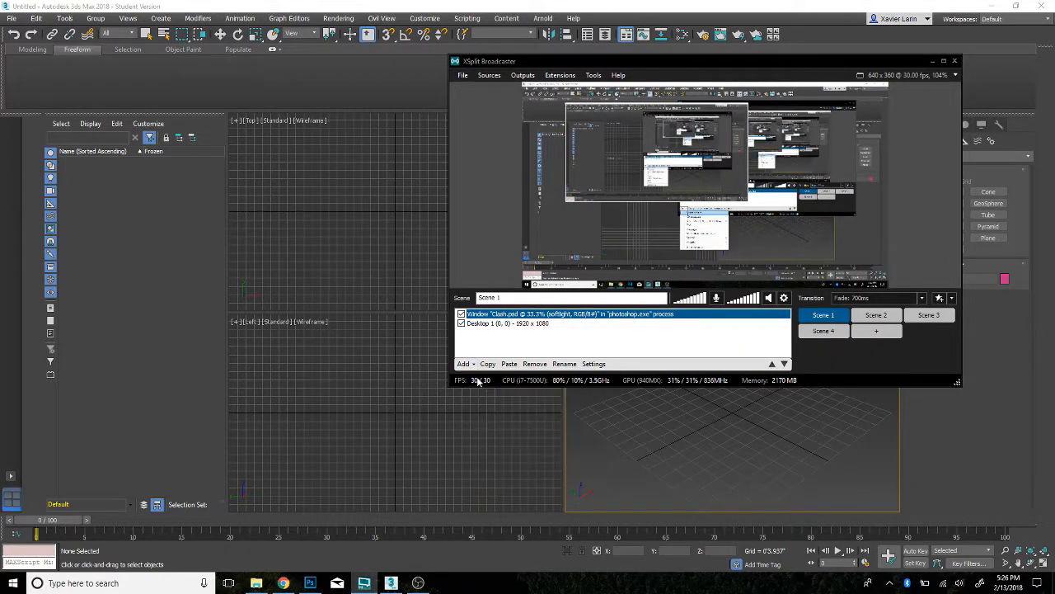
left_click(365, 347)
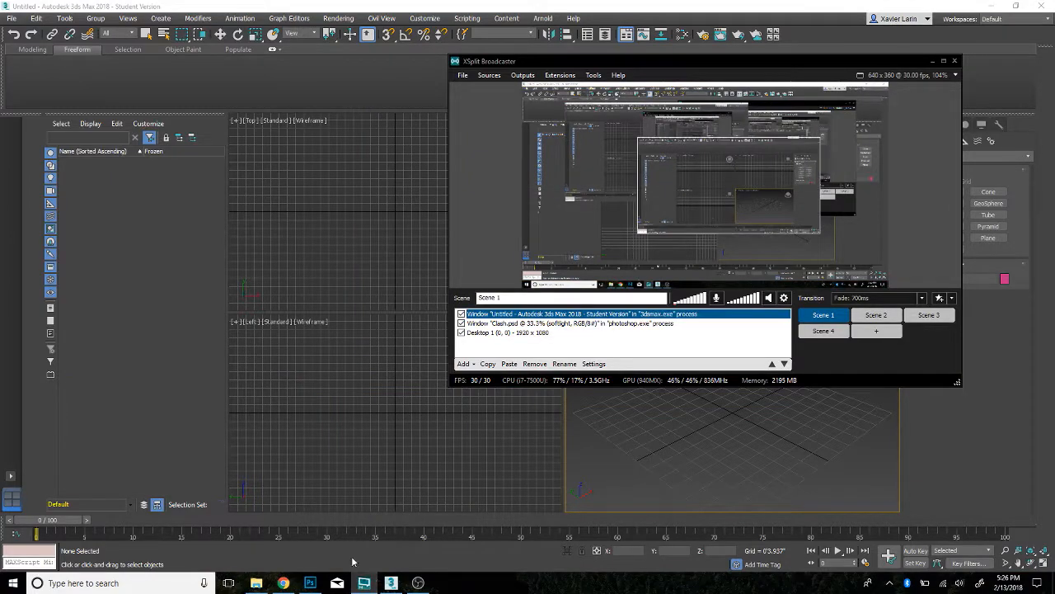
With Photoshop behind XSplit, move the 3ds Max source to the stage's lower-right corner and shrink it to about 194 x 103
left_click(310, 583)
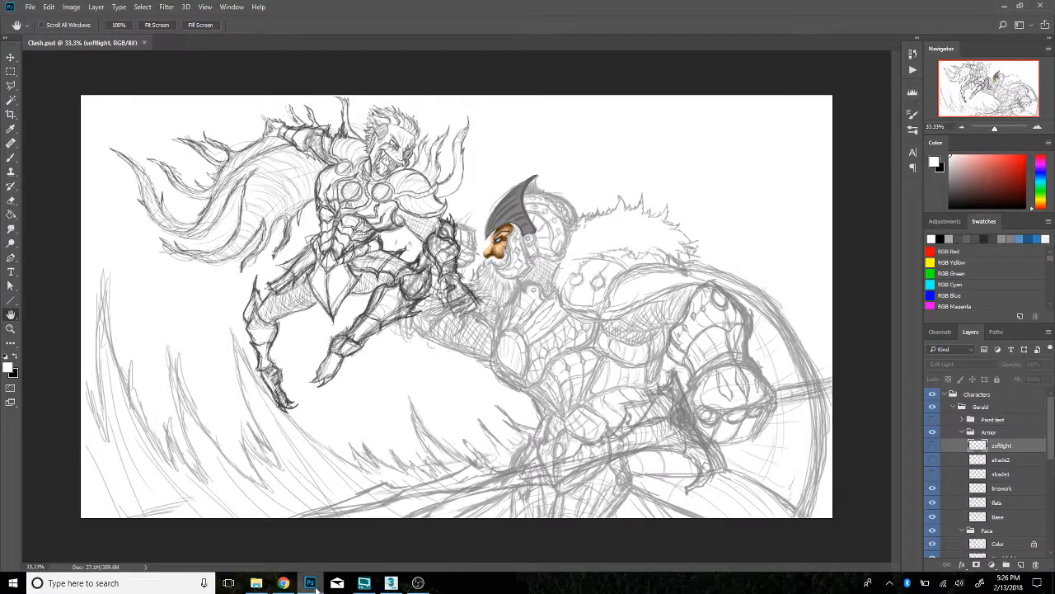
left_click(363, 583)
left_click_drag(790, 229, 856, 241)
left_click_drag(706, 193, 779, 229)
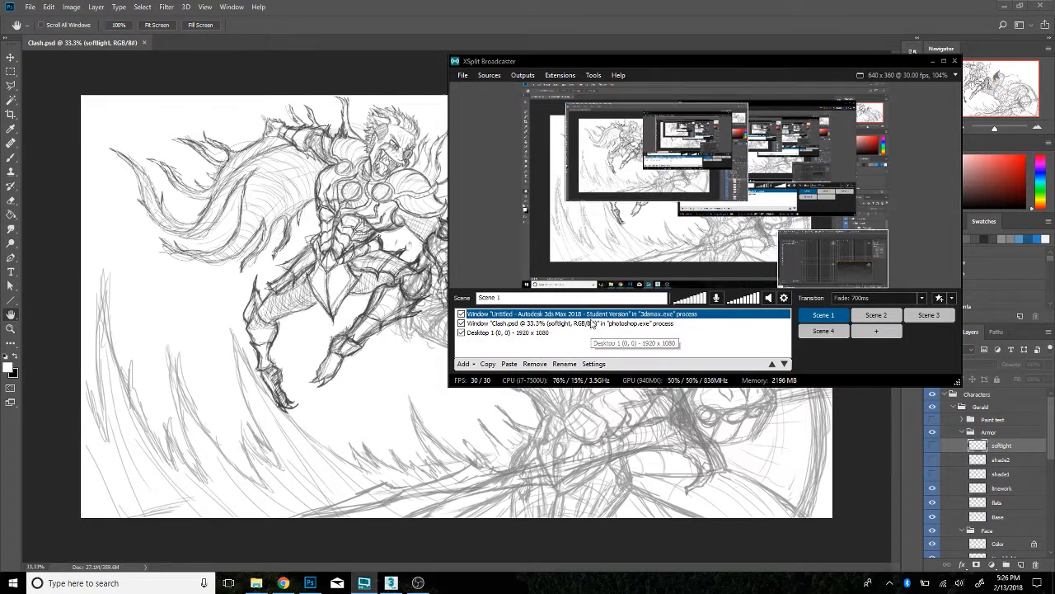
Open the 3ds Max source's settings beside the stage and compare its preview with Exclusive Window Capture off and on
left_click(593, 363)
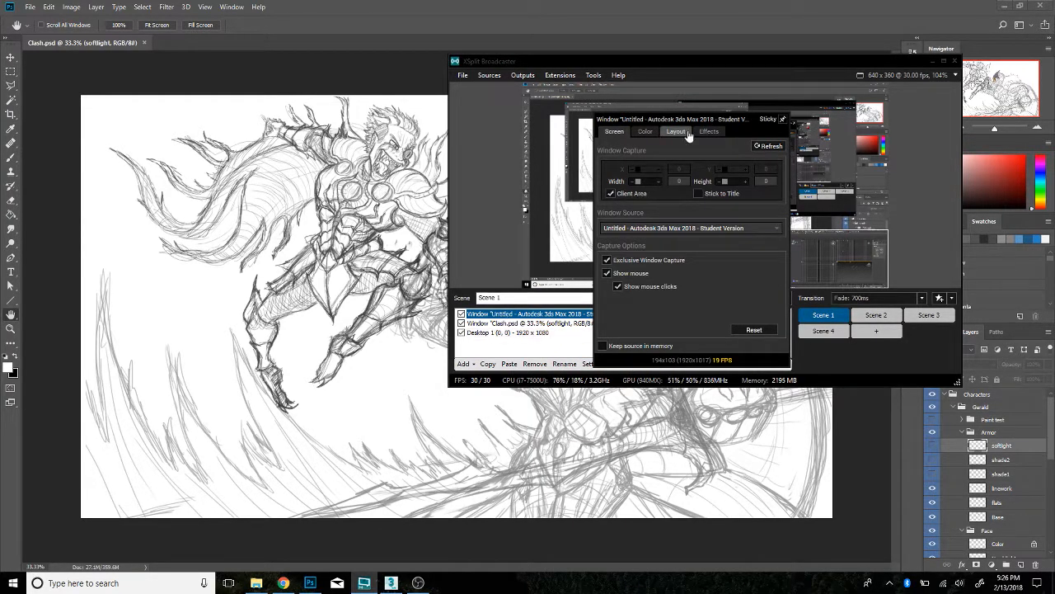
left_click_drag(703, 119, 372, 137)
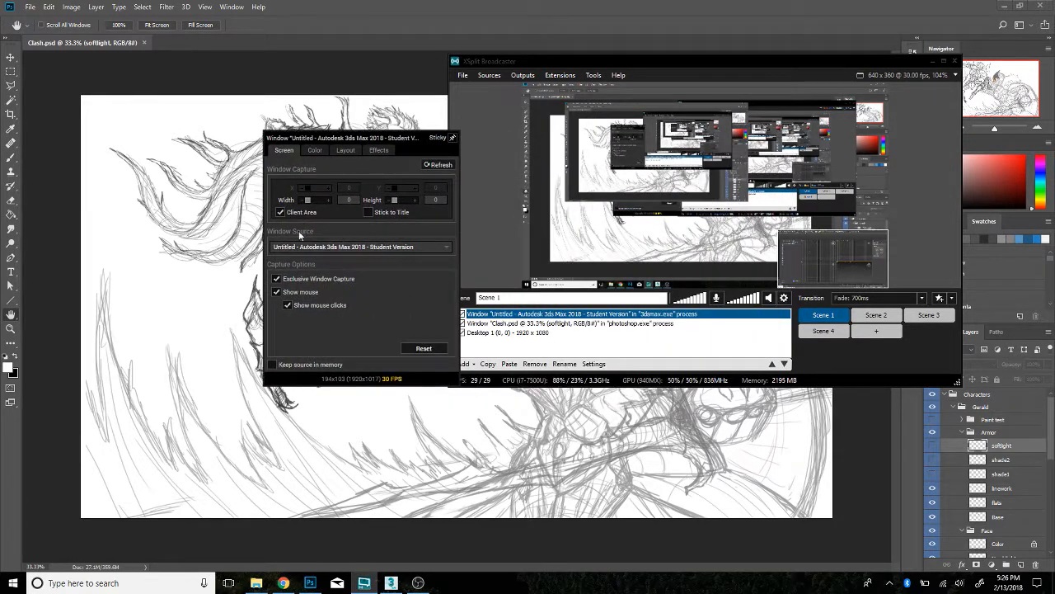
left_click(291, 280)
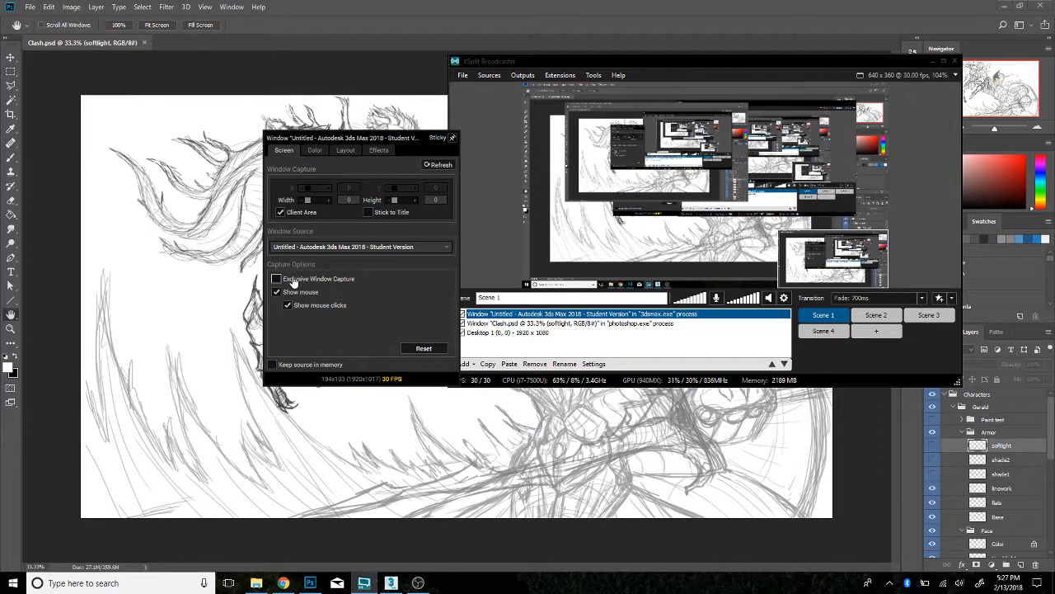
left_click(294, 282)
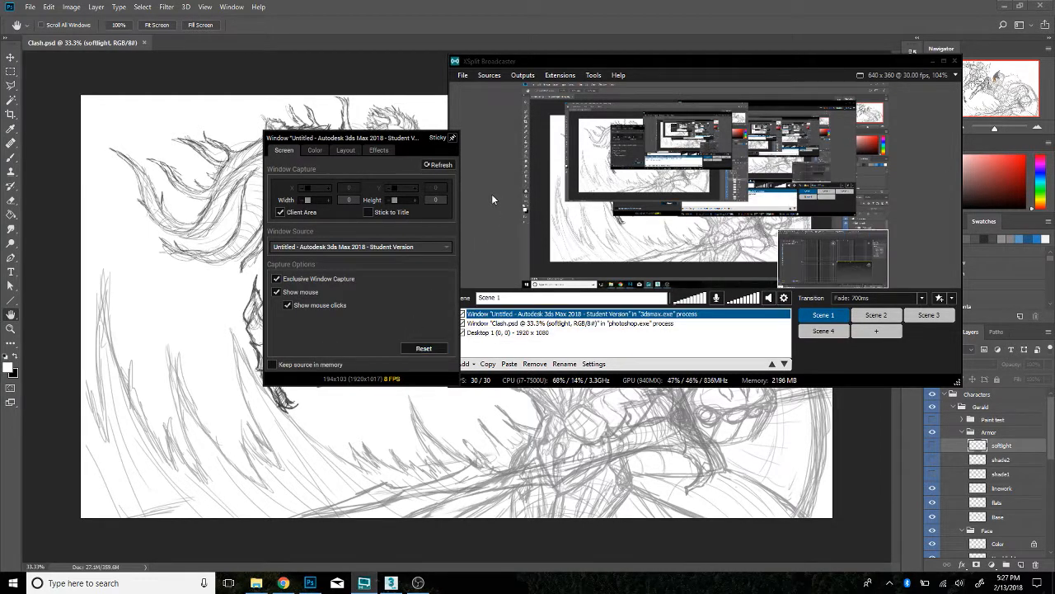
In the 3ds Max source's layout settings, set the X position to 272 and the 3D rotation to X 14 and Y about 28
left_click(316, 151)
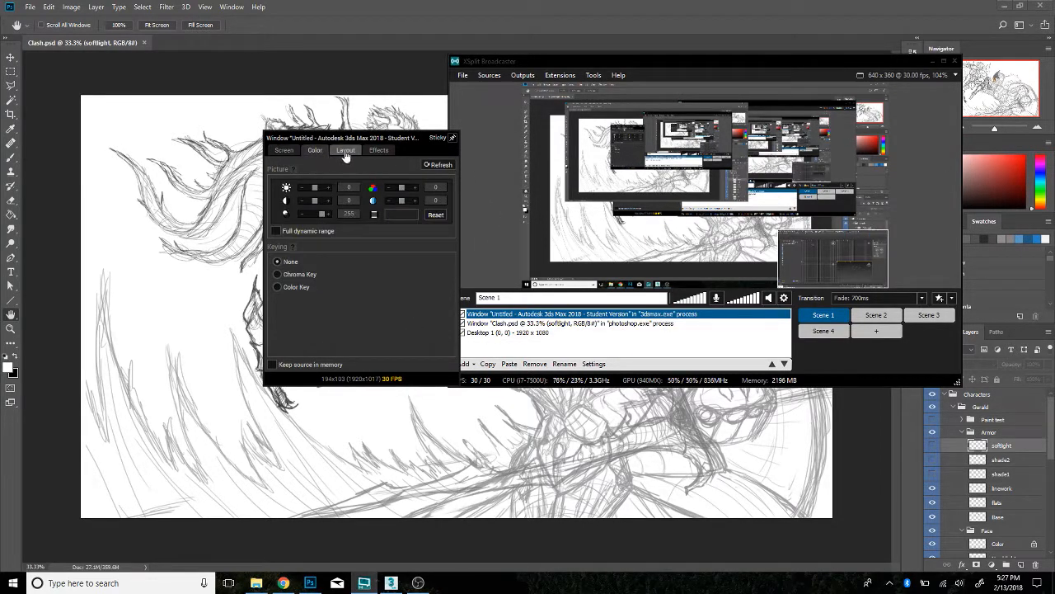
left_click(345, 153)
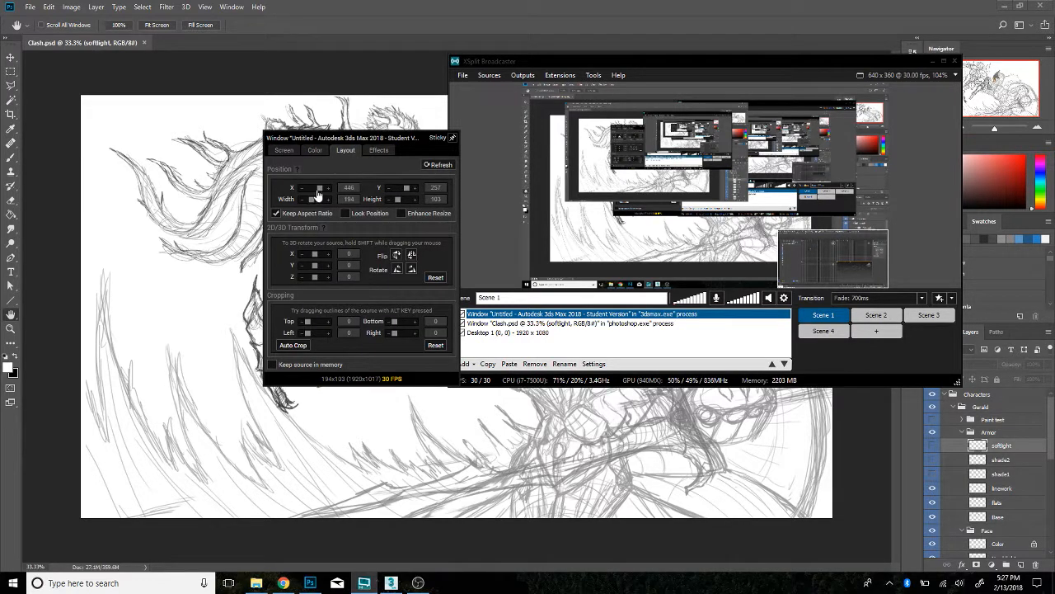
mouse_move(318, 194)
left_mouse_down()
mouse_move(304, 195)
mouse_move(315, 194)
left_mouse_up()
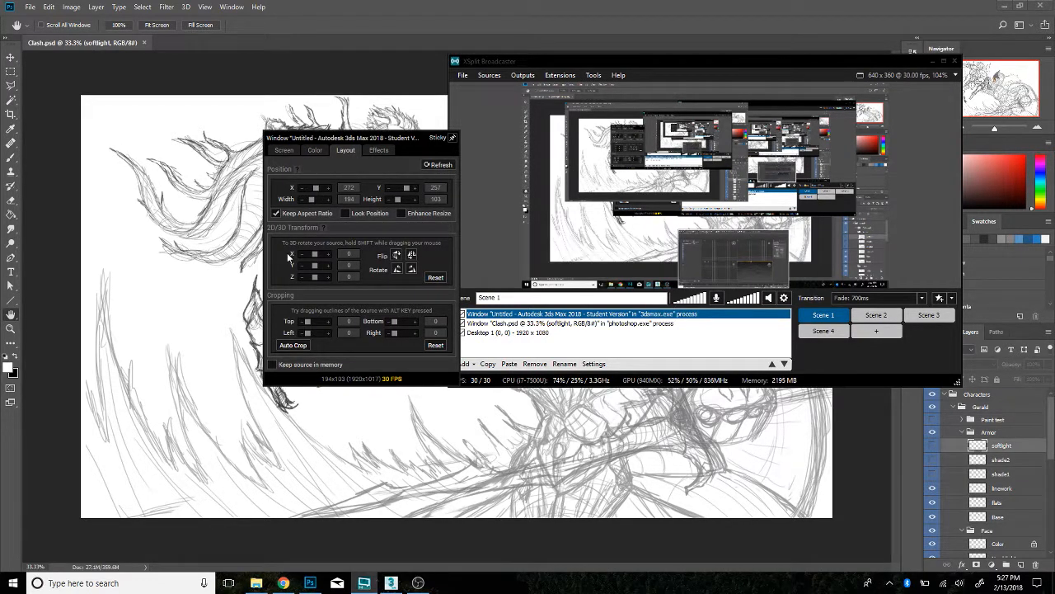
mouse_move(317, 260)
left_mouse_down()
mouse_move(330, 262)
mouse_move(312, 271)
left_mouse_up()
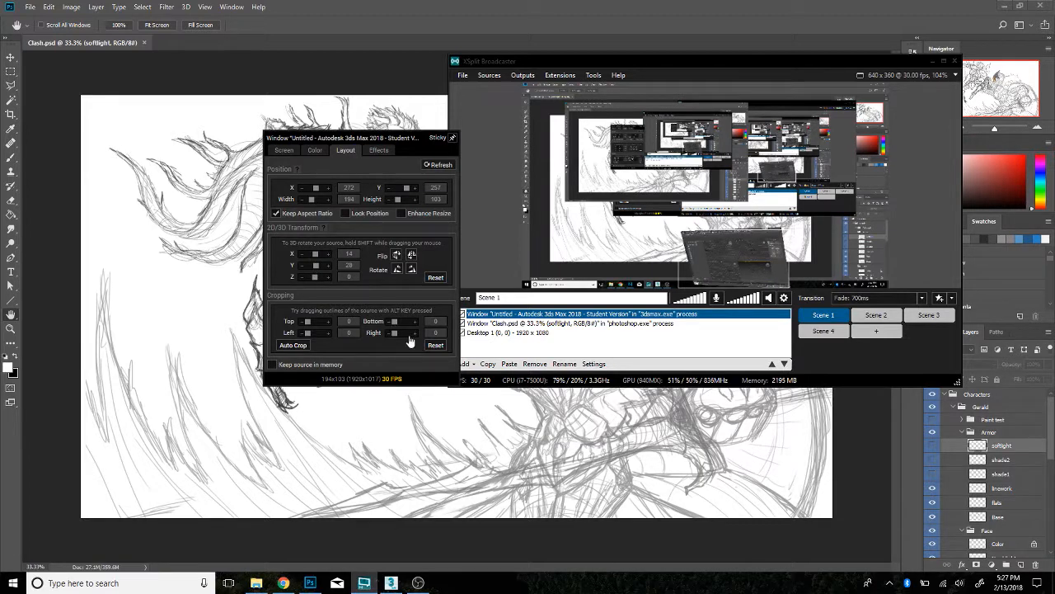
Reset the 3ds Max source's 3D rotation, try a small crop at its top edge and reset the cropping
left_click(438, 279)
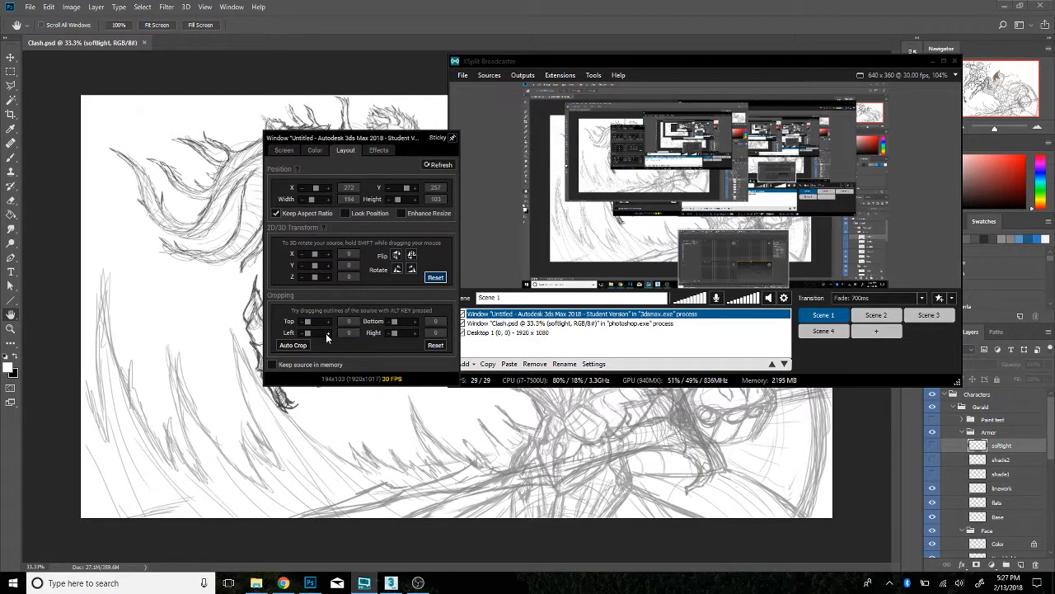
left_click_drag(323, 324, 335, 324)
left_click(434, 346)
Try raising the 3ds Max source's brightness to 46, reset its picture adjustments and close its settings
left_click(313, 155)
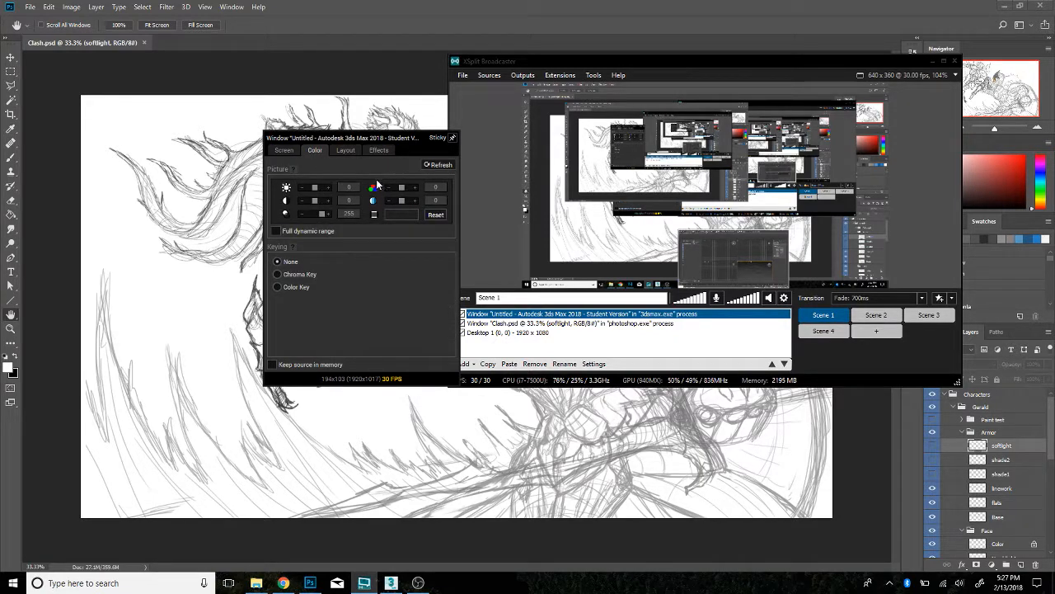
left_click_drag(315, 191, 318, 201)
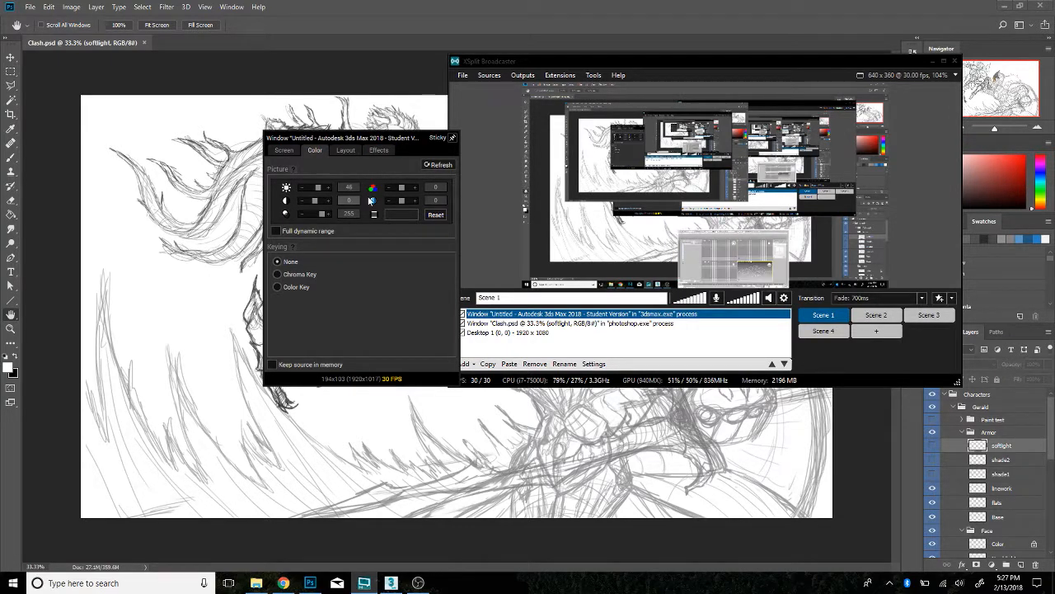
left_click(444, 215)
left_click(558, 358)
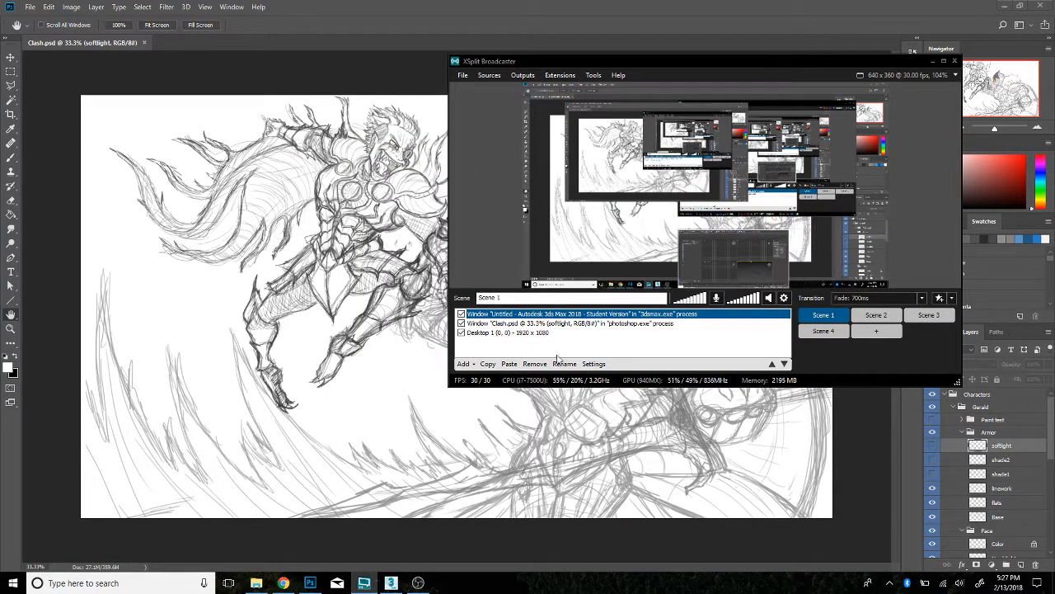
Remove the 3ds Max source from Scene 1 and rename the Clash.psd window source as Photoshop
left_click(606, 324)
left_click(613, 317)
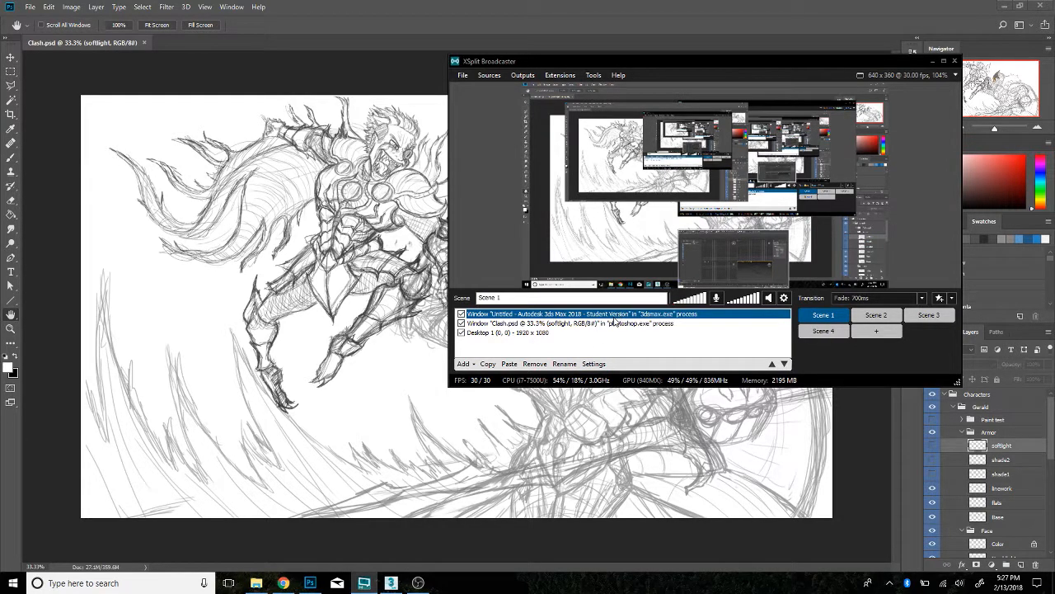
left_click(535, 364)
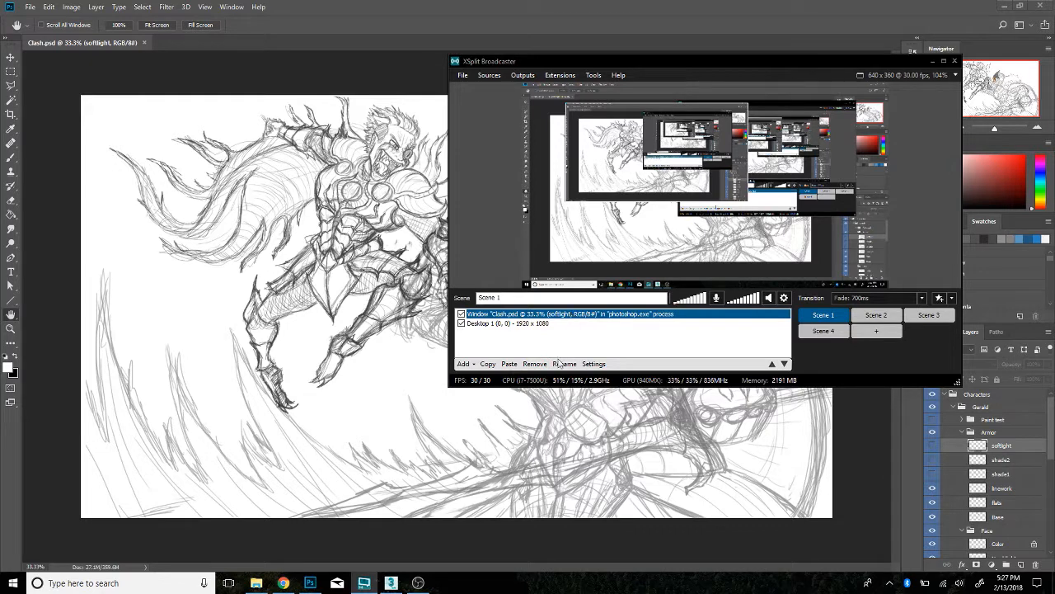
left_click(561, 364)
type("F")
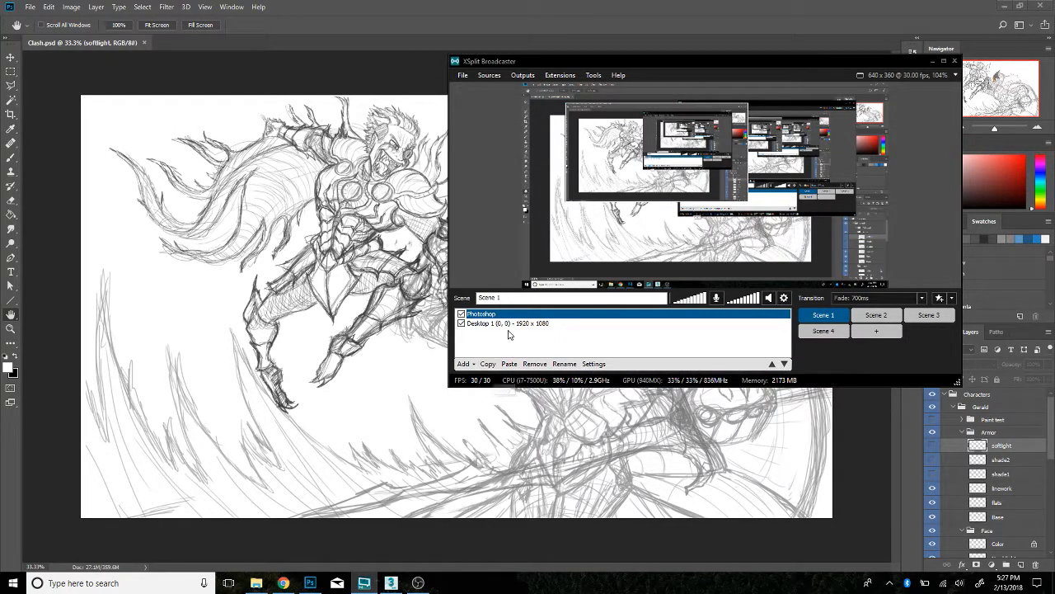
Paste a copy of the Photoshop source as a new source and remove the duplicate
left_click(510, 365)
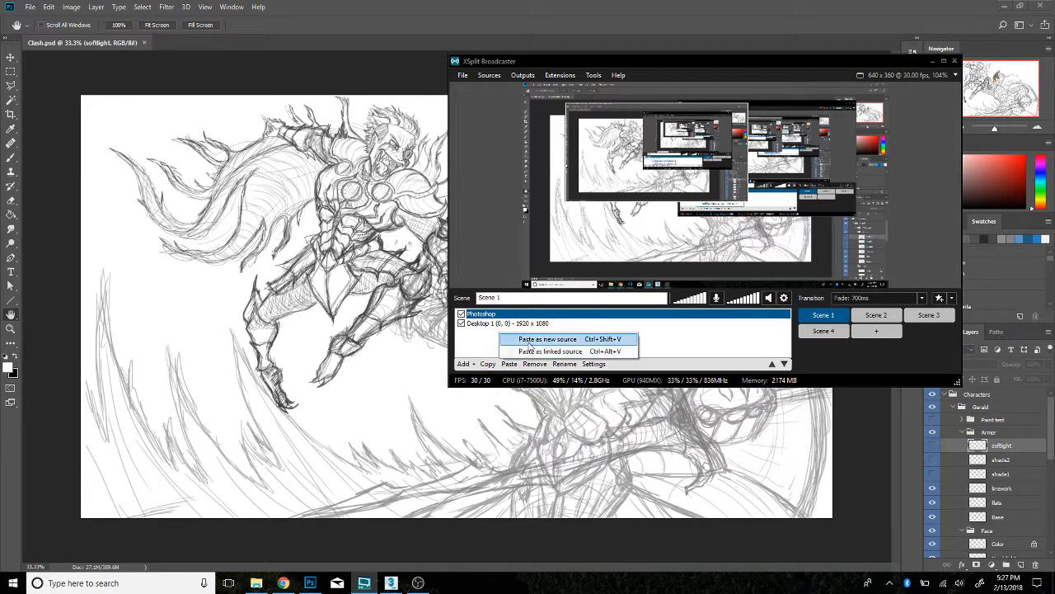
left_click(530, 340)
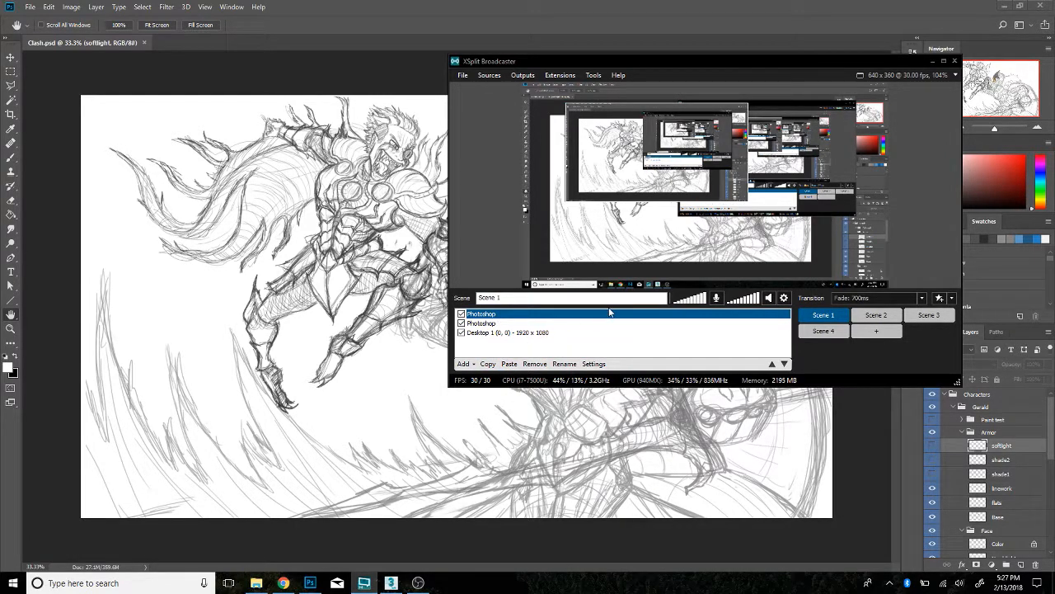
left_click(535, 364)
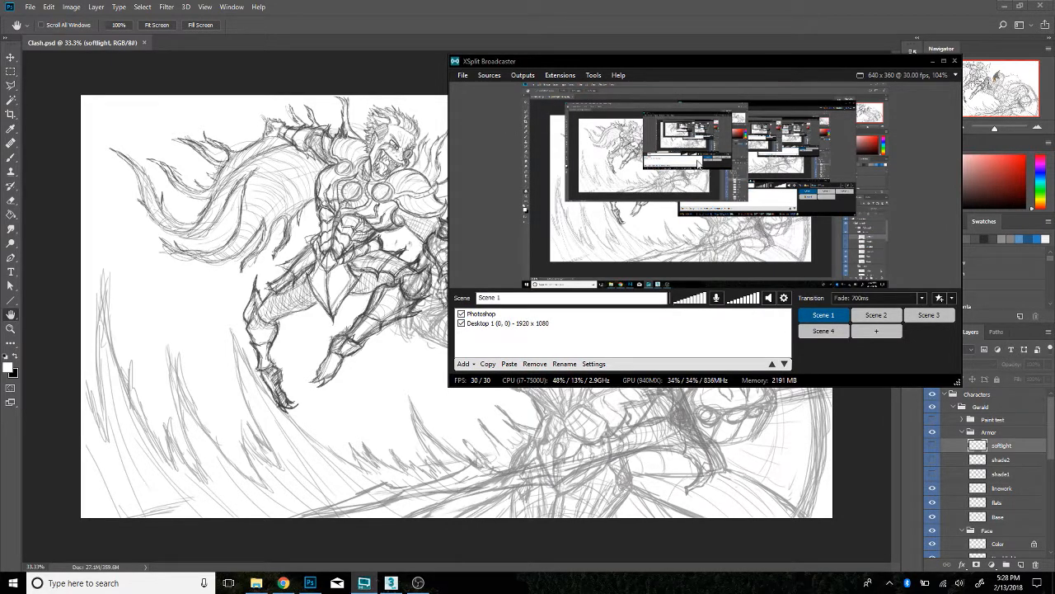
Move the Photoshop source toward the stage's lower-right area and remove it from Scene 1
left_click_drag(660, 166, 780, 210)
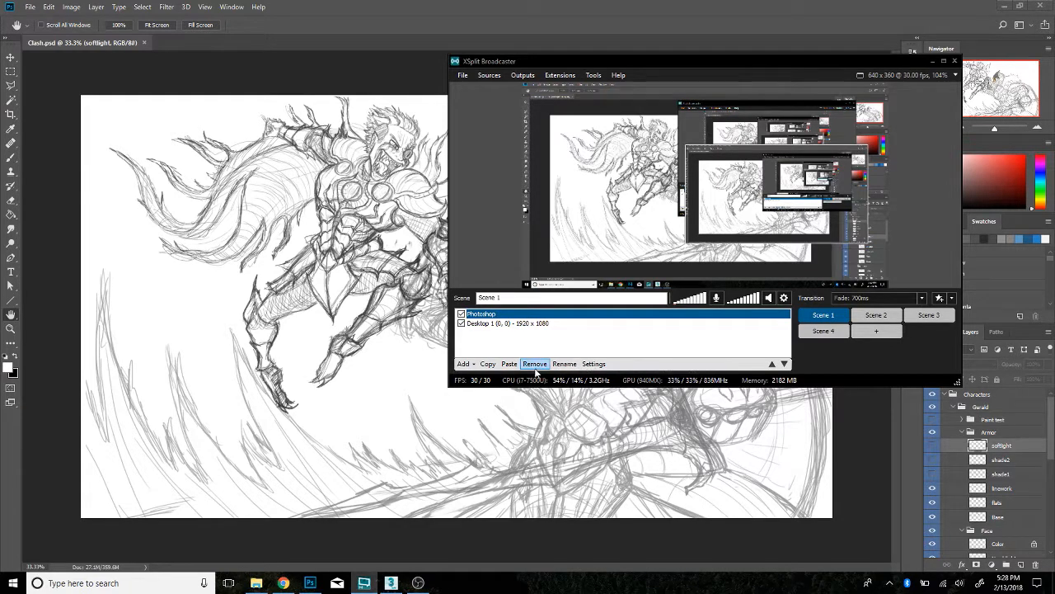
left_click(535, 364)
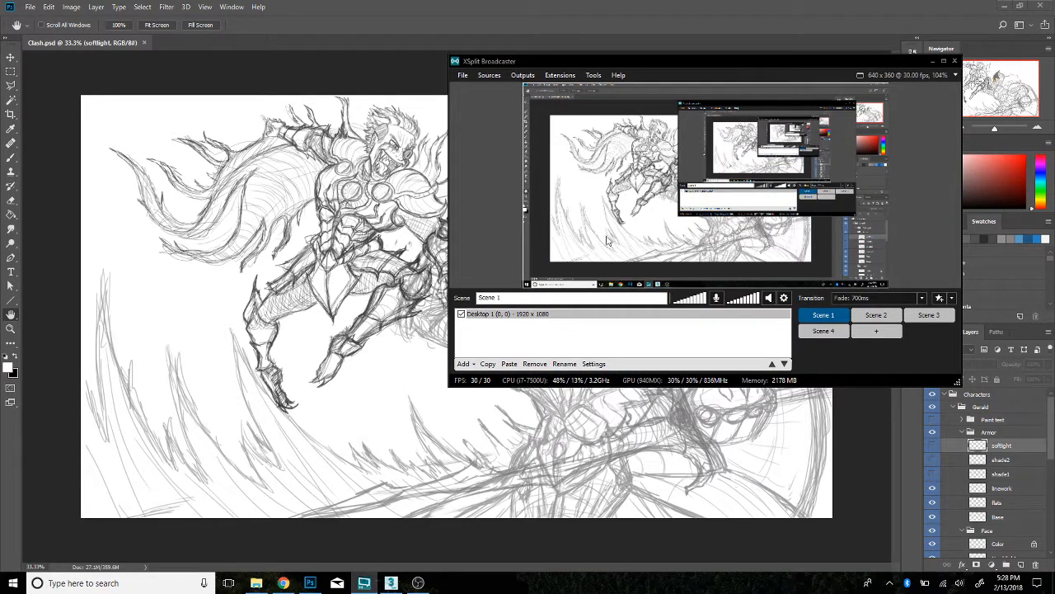
mouse_move(815, 258)
left_mouse_down()
mouse_move(784, 249)
mouse_move(838, 241)
mouse_move(804, 251)
mouse_move(821, 251)
left_mouse_up()
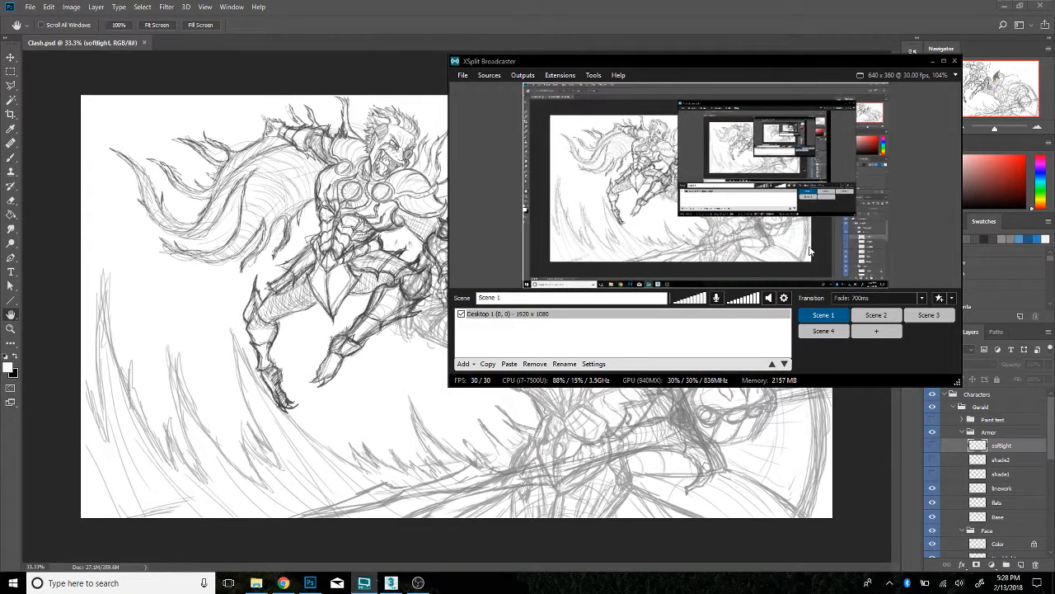
Try the 1280 x 720 (720p) resolution for the stage
left_click(956, 75)
mouse_move(938, 102)
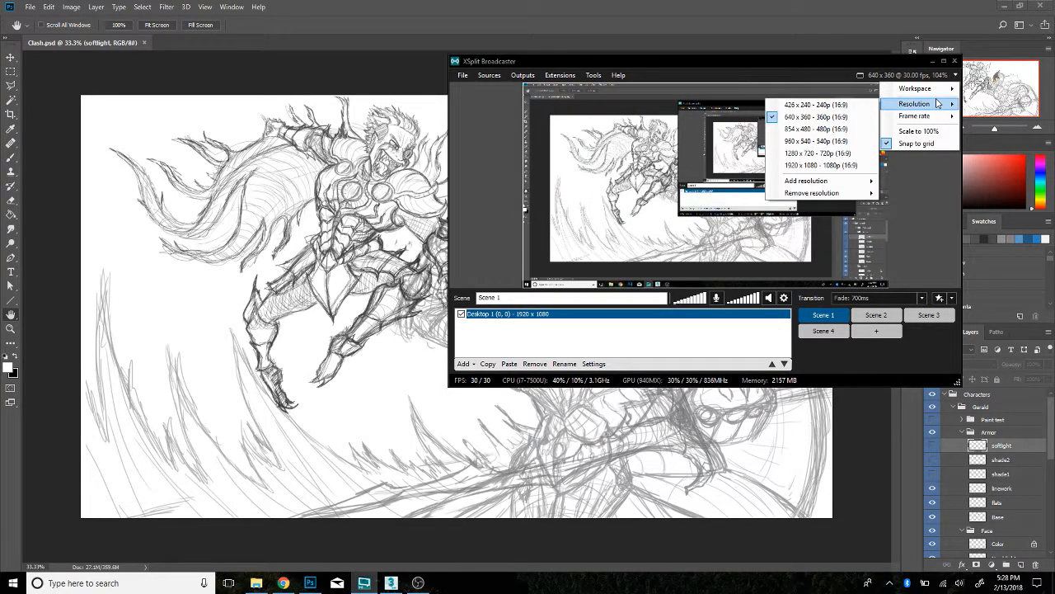
left_click(822, 160)
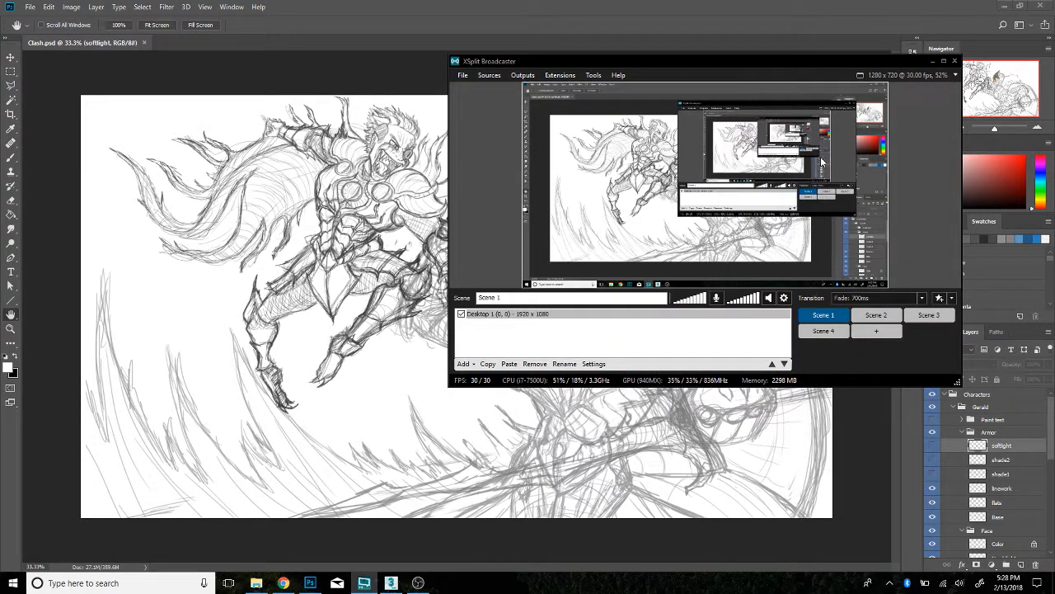
Set the stage resolution to 1920 x 1080 (1080p)
left_click(952, 76)
mouse_move(915, 104)
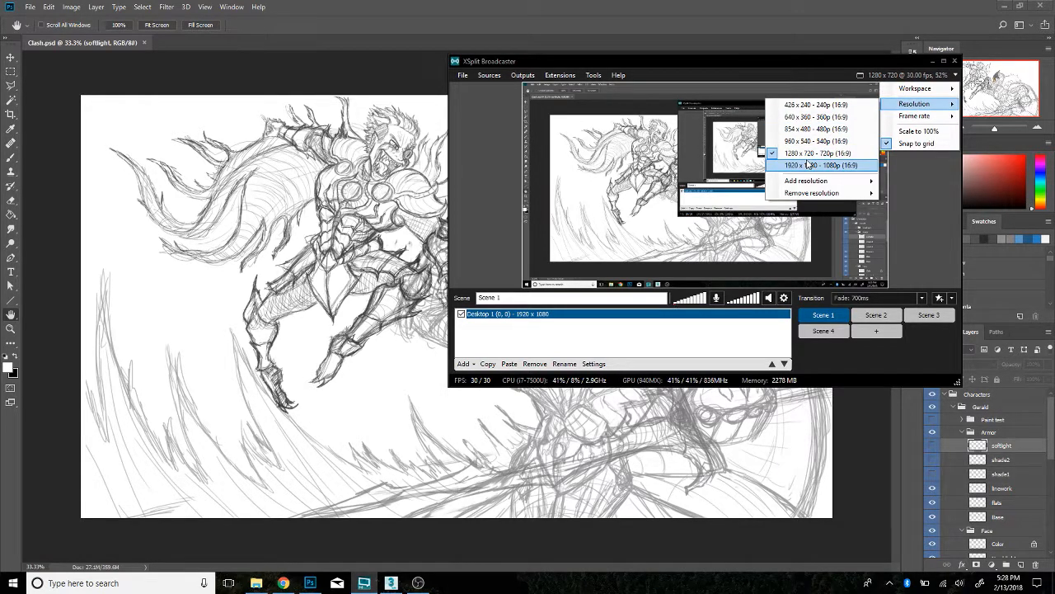
left_click(809, 166)
Set the frame rate to 60 fps and dismiss the performance warning
left_click(955, 75)
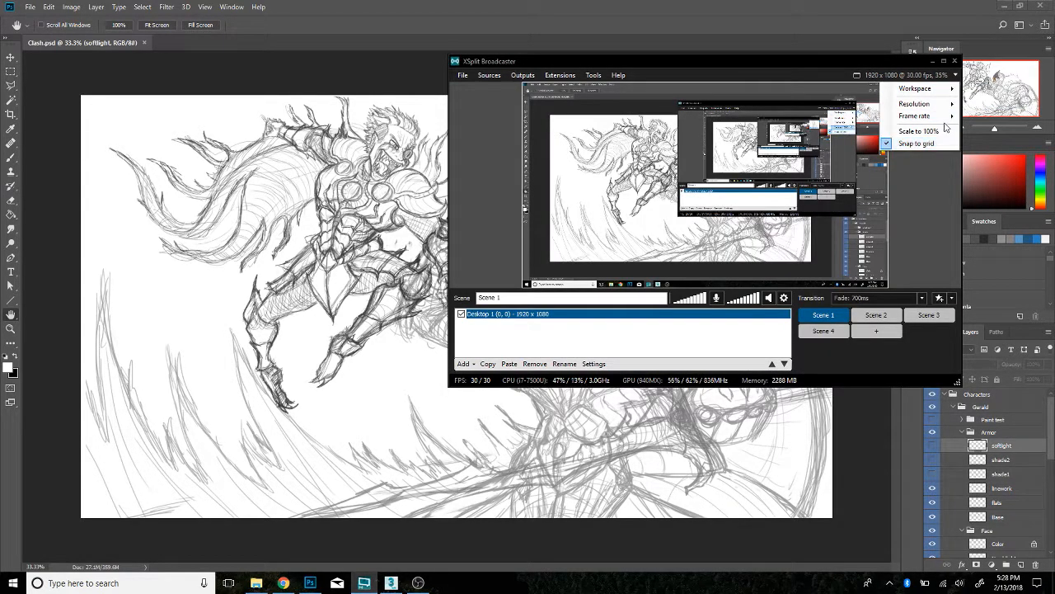
mouse_move(944, 116)
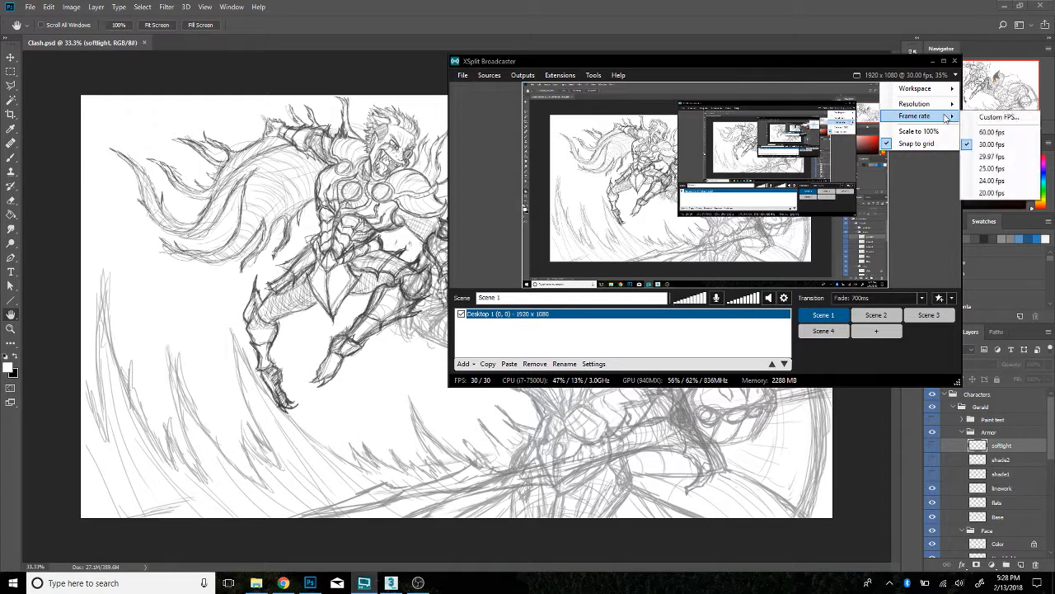
left_click(981, 133)
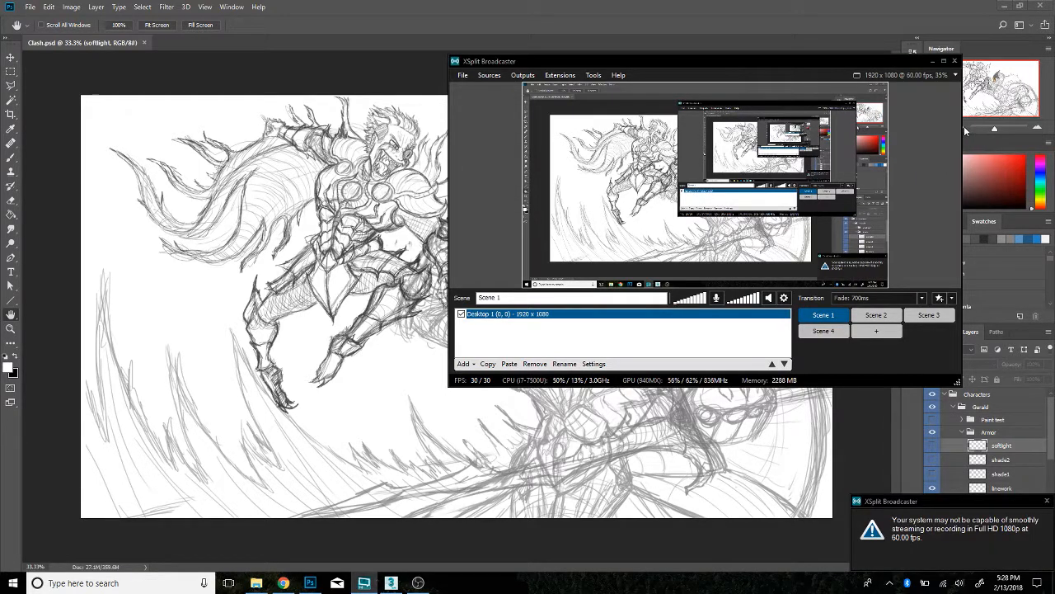
left_click(1048, 502)
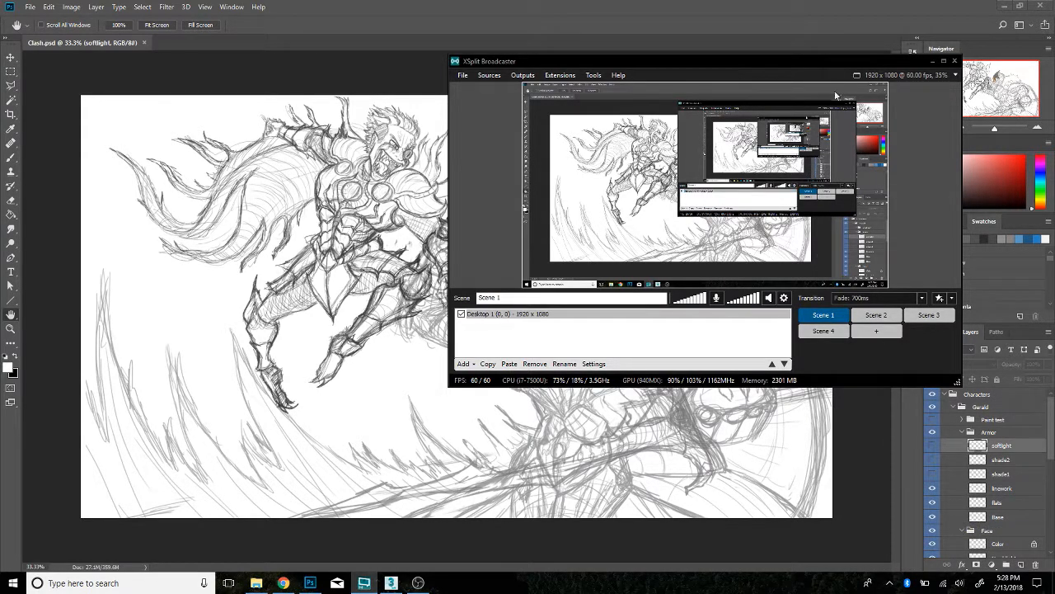
Add a text source to Scene 1 and set its content to "Tutorial"
left_click(512, 314)
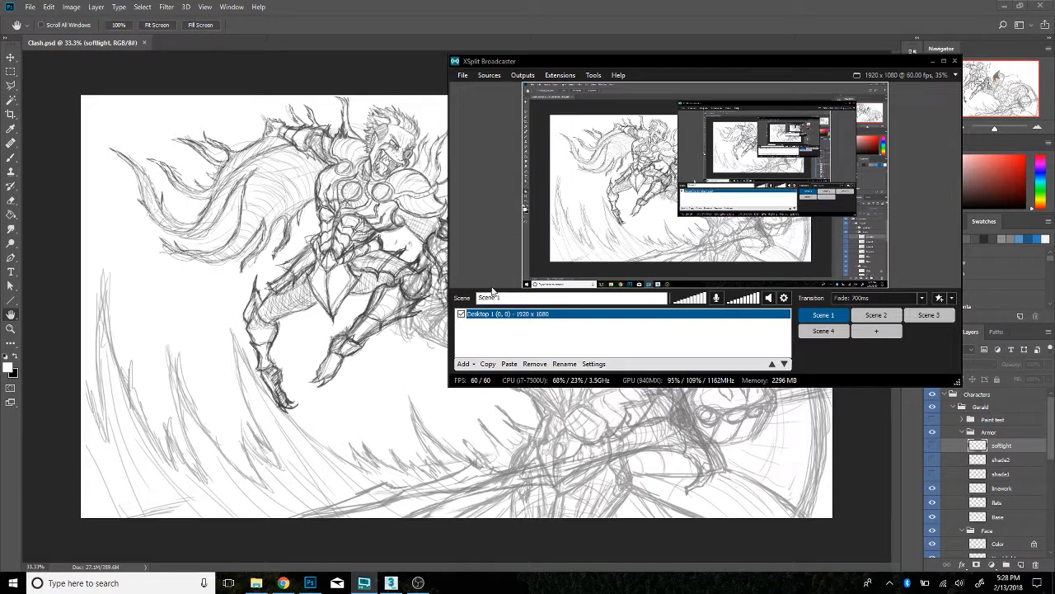
left_click(466, 363)
left_click(467, 363)
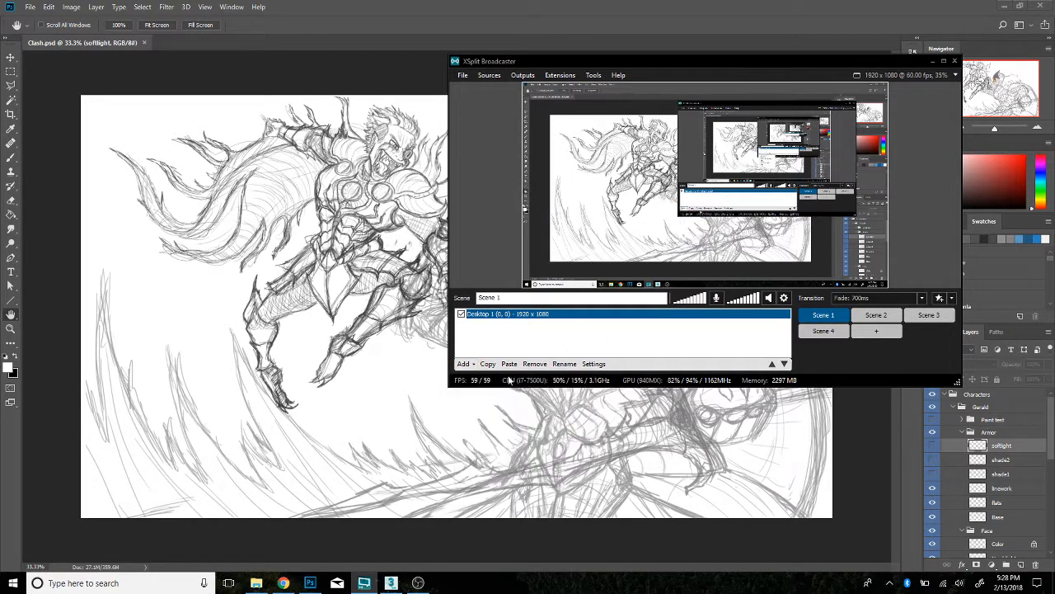
left_click(467, 364)
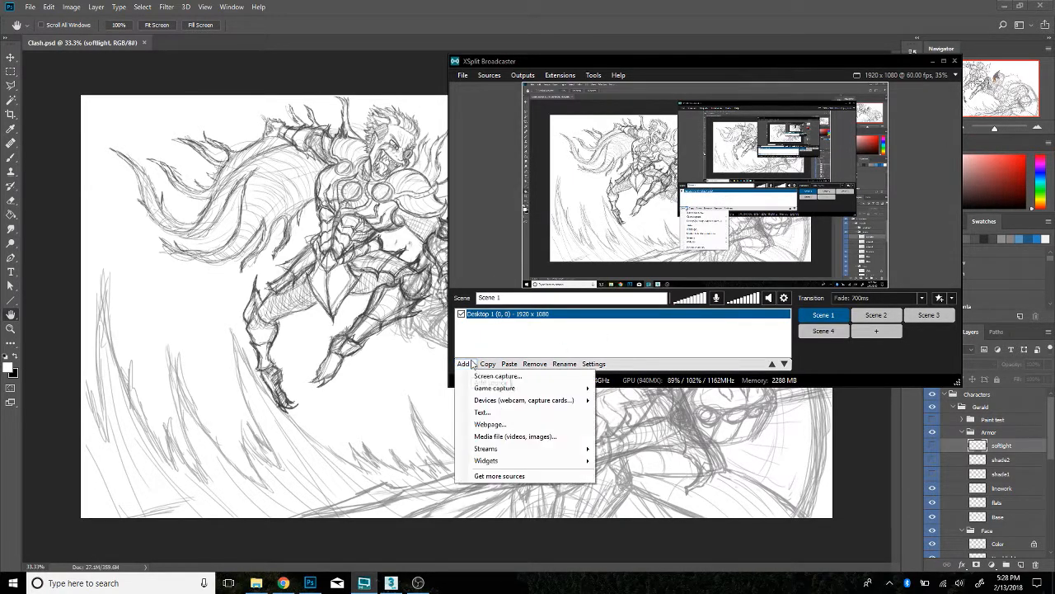
left_click(491, 415)
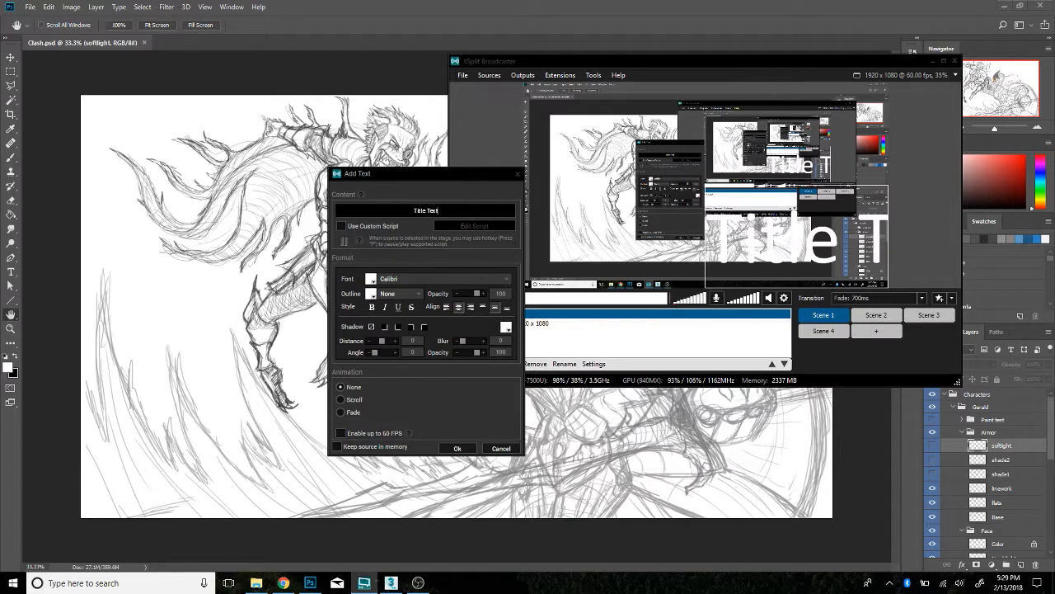
double_click(420, 210)
type("T")
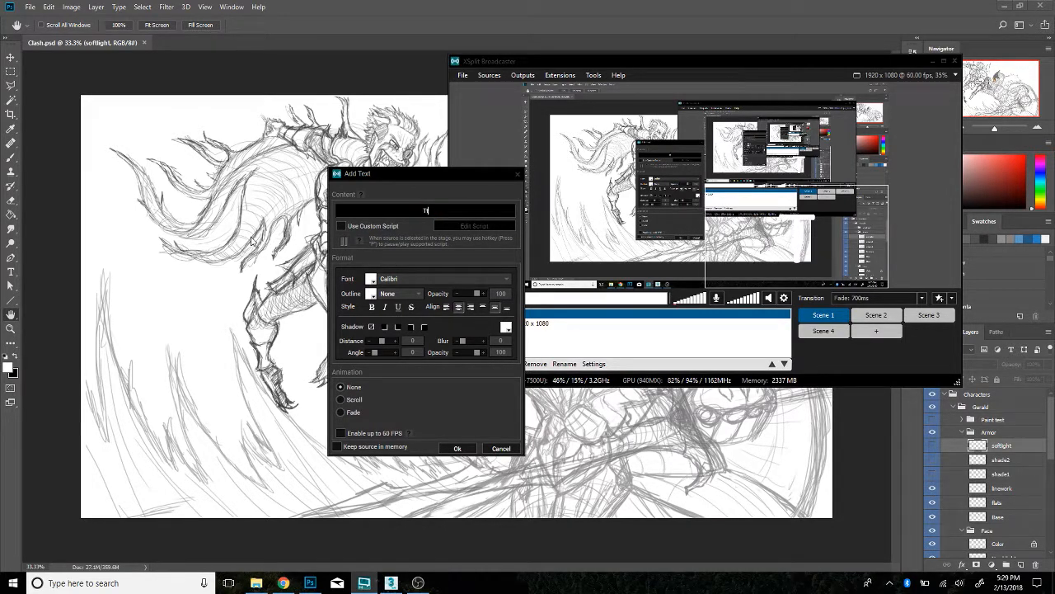
type("tuto")
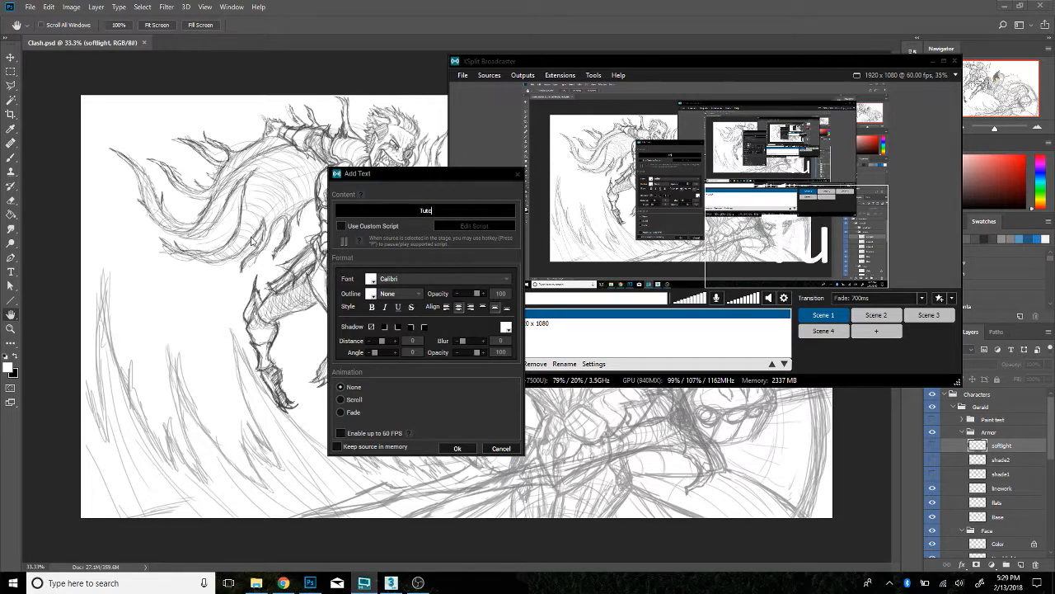
type("rial")
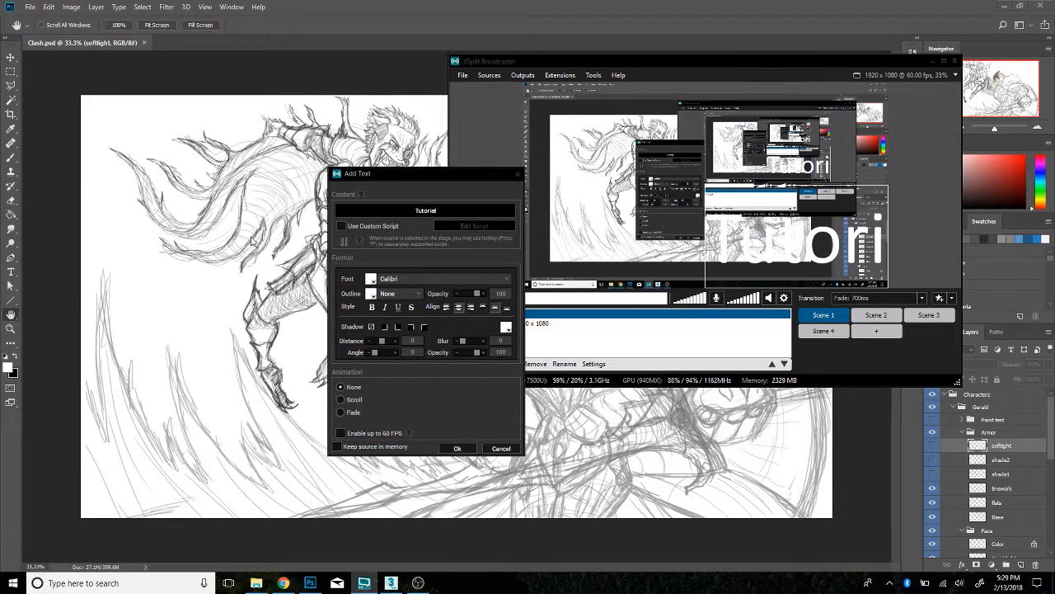
Format the Tutorial text in Book Antiqua with a thin black outline
left_click(423, 280)
left_click(424, 293)
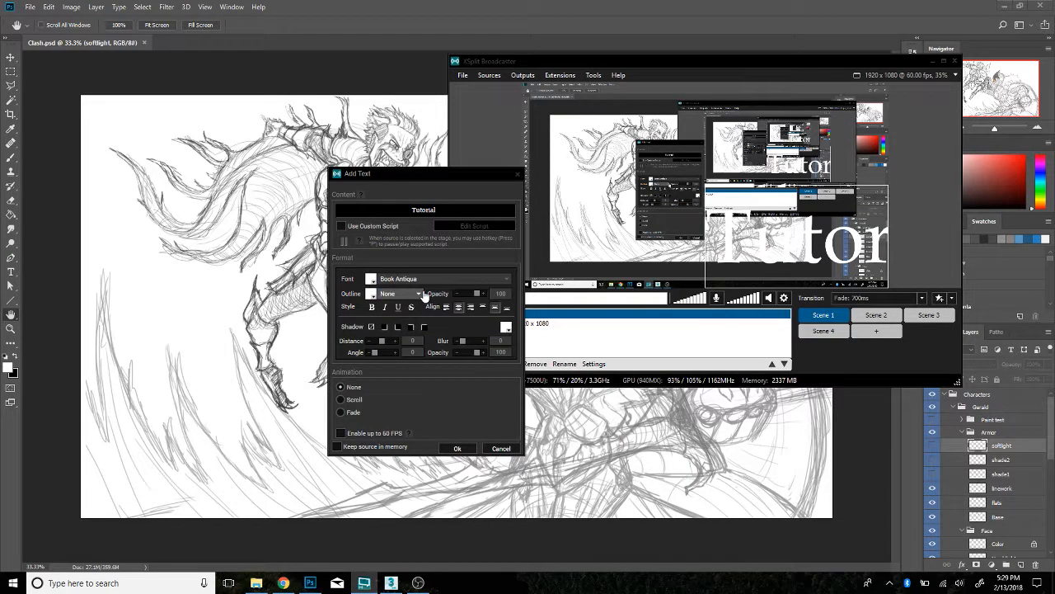
left_click(414, 297)
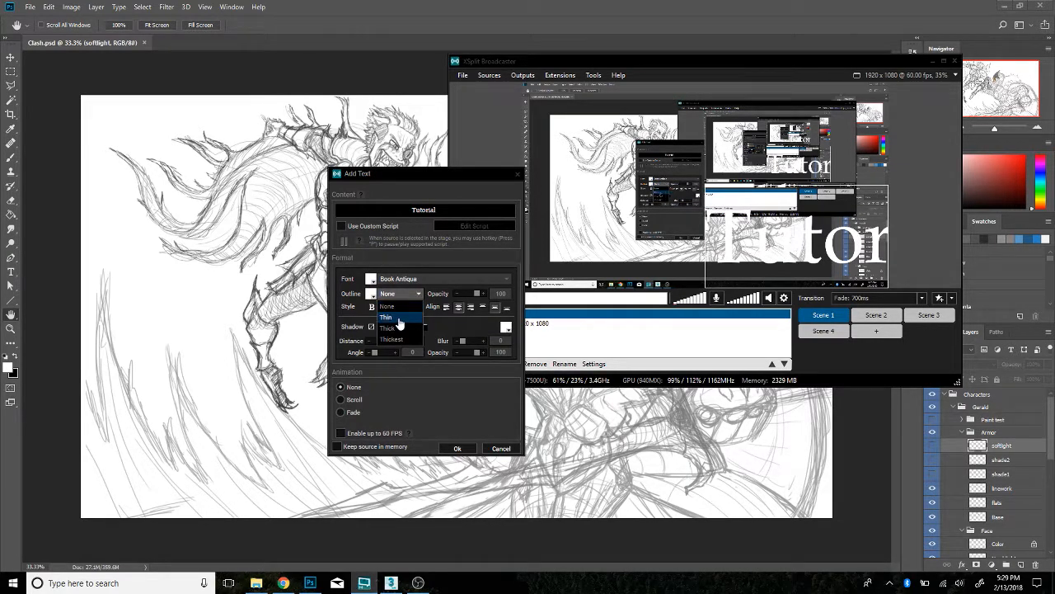
left_click(399, 319)
left_click(372, 295)
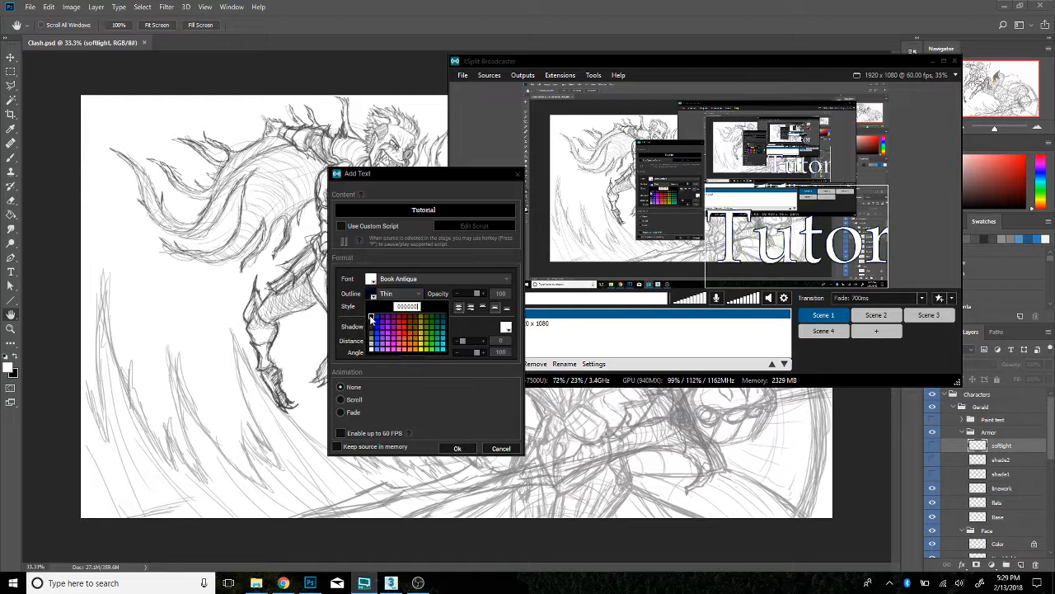
left_click(375, 326)
Change the Tutorial text's font color to purple and confirm the new text source
left_click(371, 279)
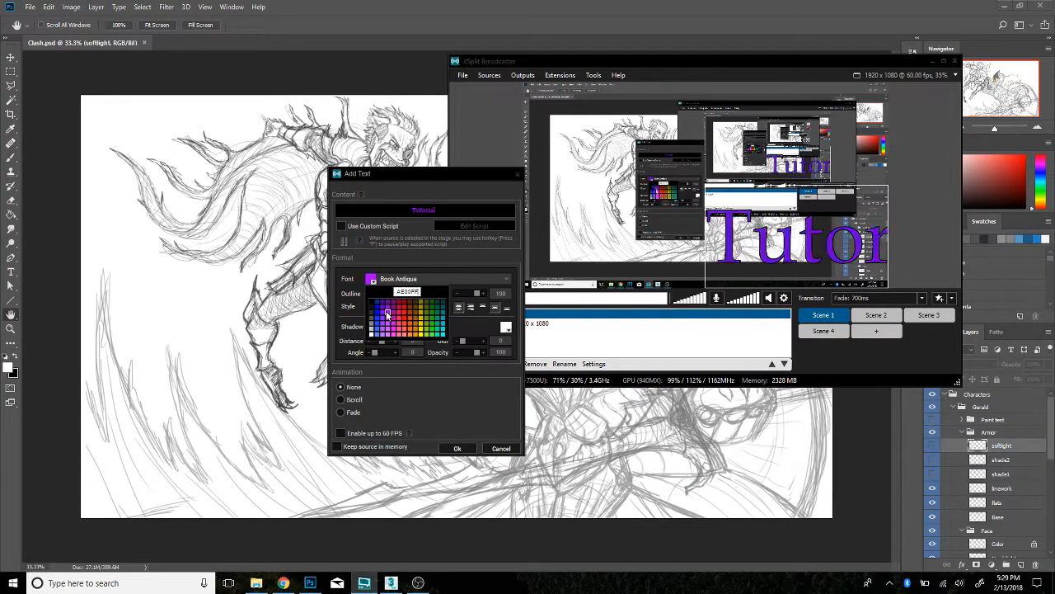
left_click(385, 307)
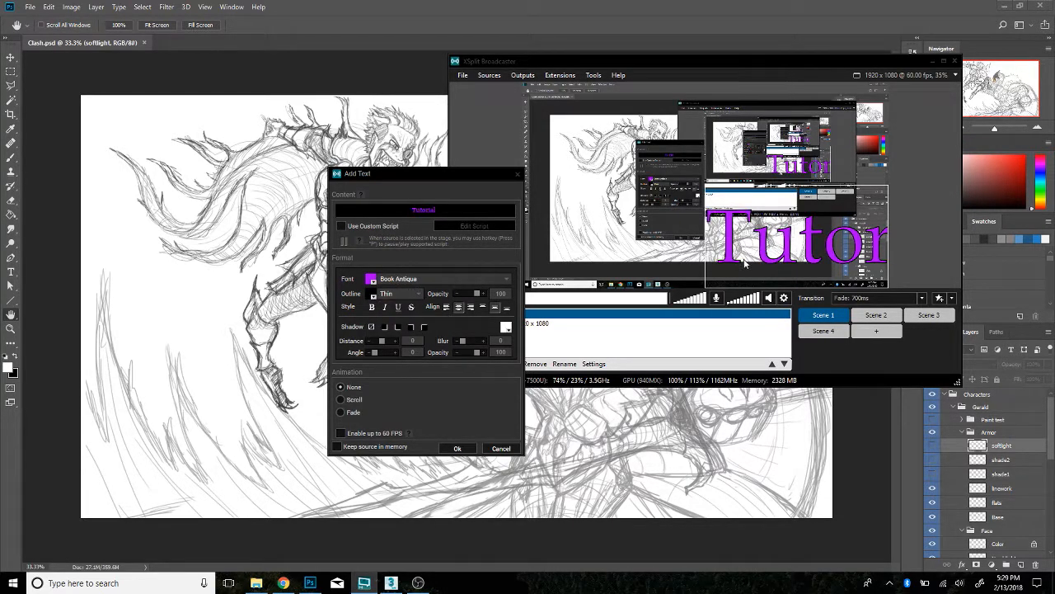
left_click(456, 450)
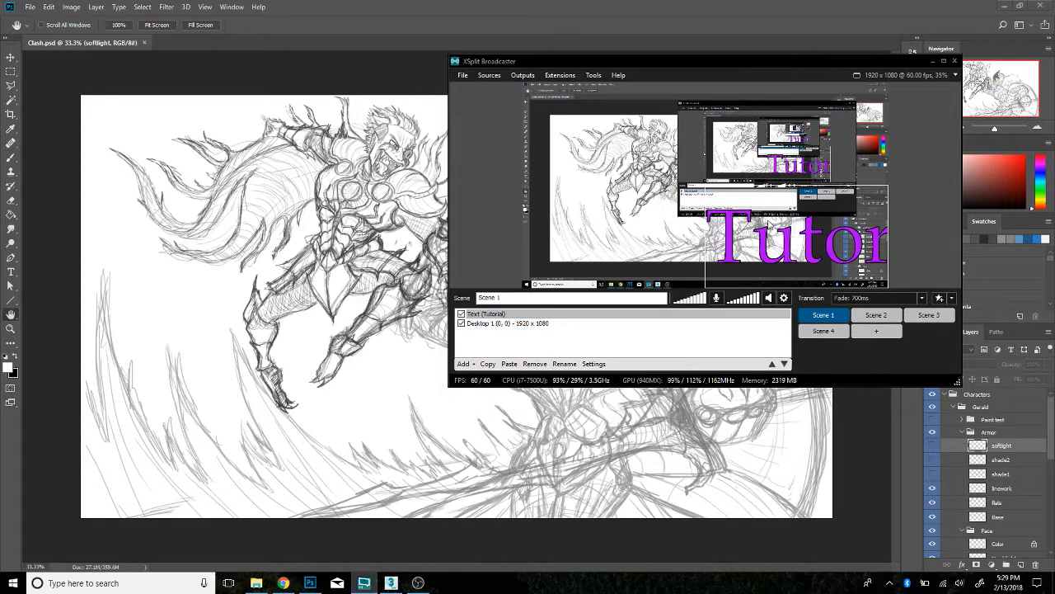
Reposition and widen the Tutorial text on the lower part of the stage to fit the whole word, and select the Desktop 1 source
left_click_drag(745, 252, 833, 233)
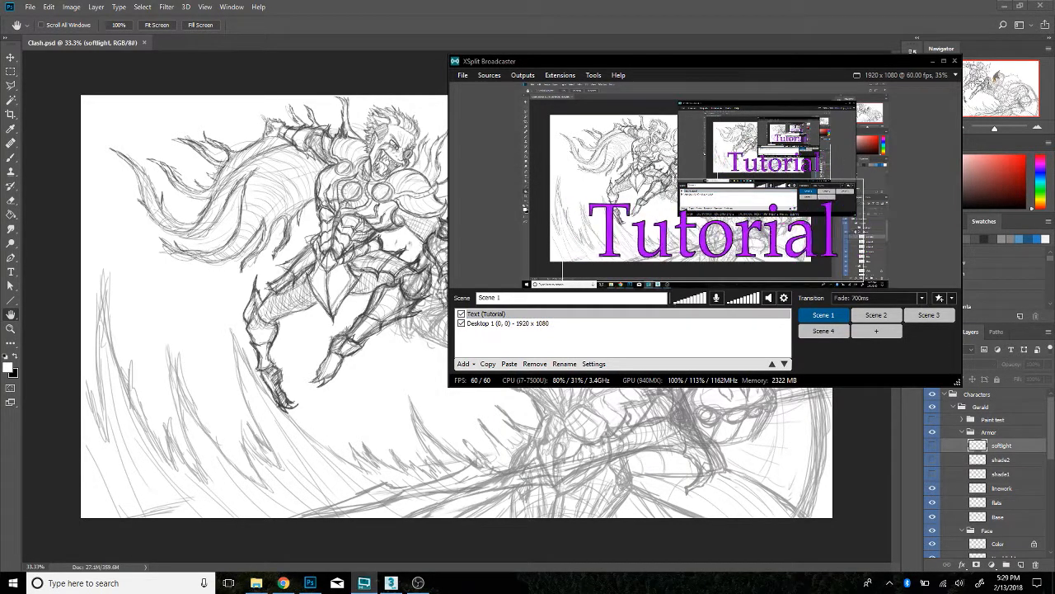
left_click(499, 327)
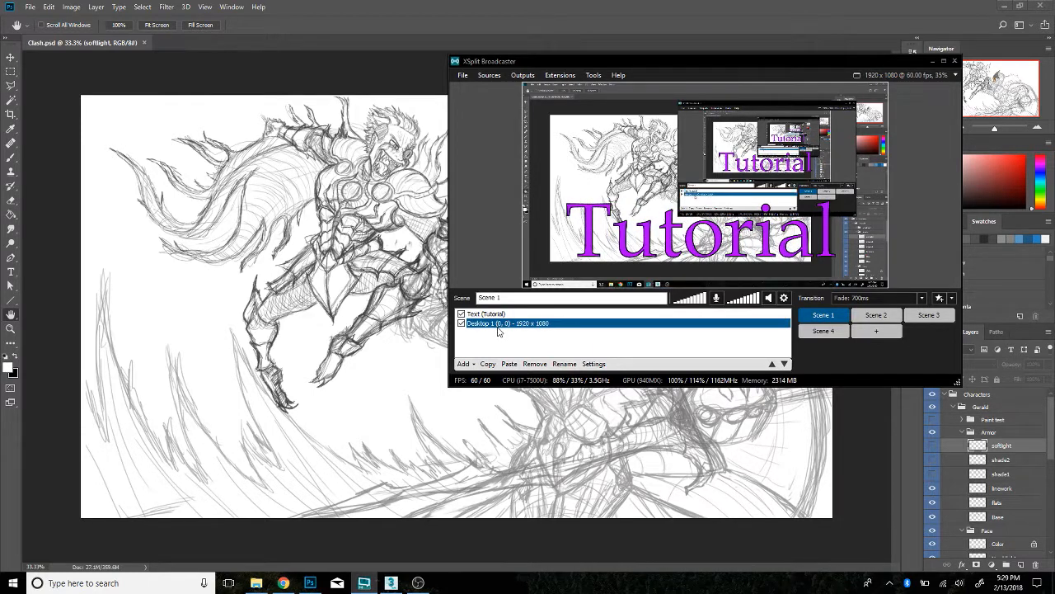
Shrink the Tutorial text and place it in the lower-left corner of the stage, dismissing the CPU usage notification
mouse_move(763, 233)
left_mouse_down()
mouse_move(786, 232)
mouse_move(682, 248)
mouse_move(750, 237)
left_mouse_up()
mouse_move(641, 251)
left_mouse_down()
mouse_move(622, 264)
mouse_move(634, 247)
left_mouse_up()
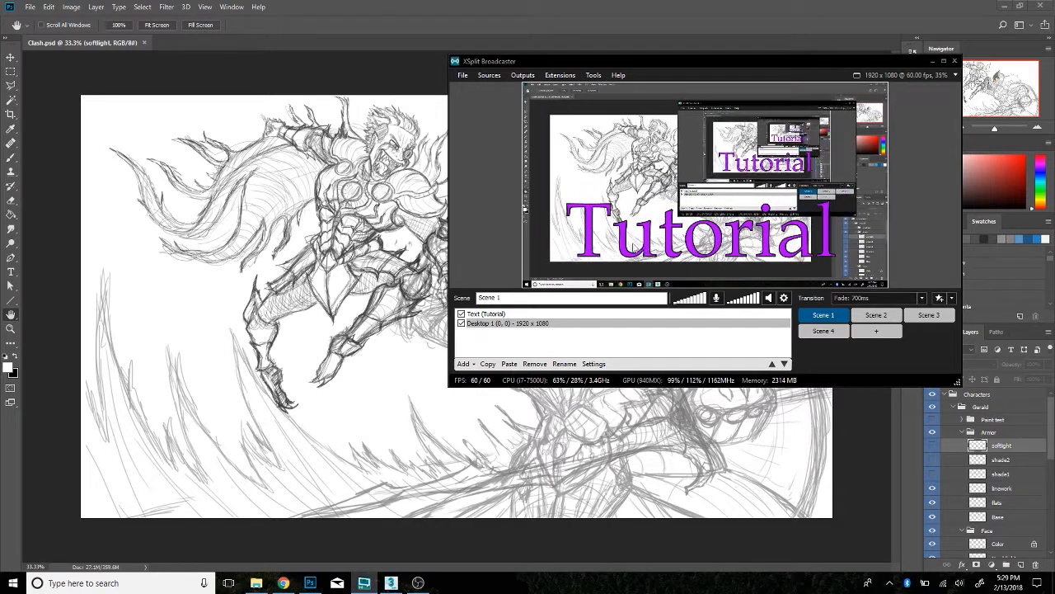
left_click(839, 182)
left_click_drag(839, 181, 627, 259)
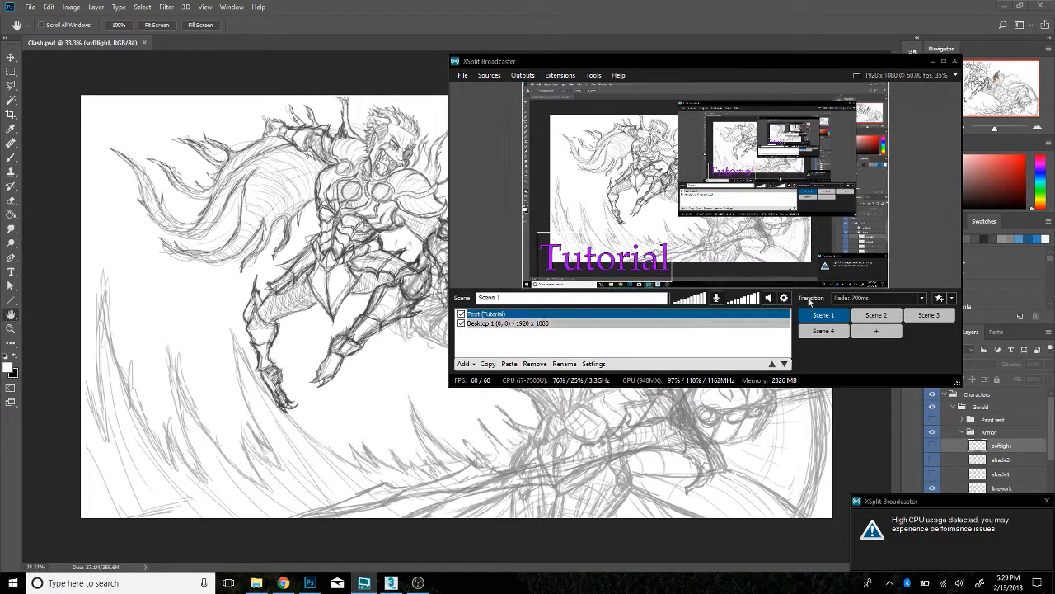
left_click(1047, 500)
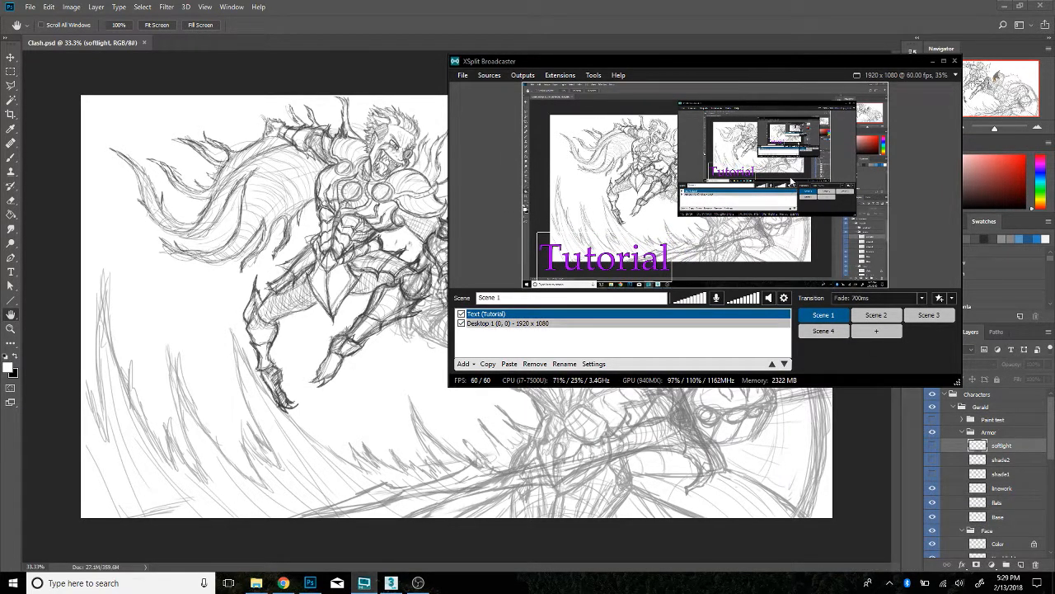
mouse_move(621, 261)
left_mouse_down()
mouse_move(609, 258)
mouse_move(611, 267)
left_mouse_up()
left_click(585, 274)
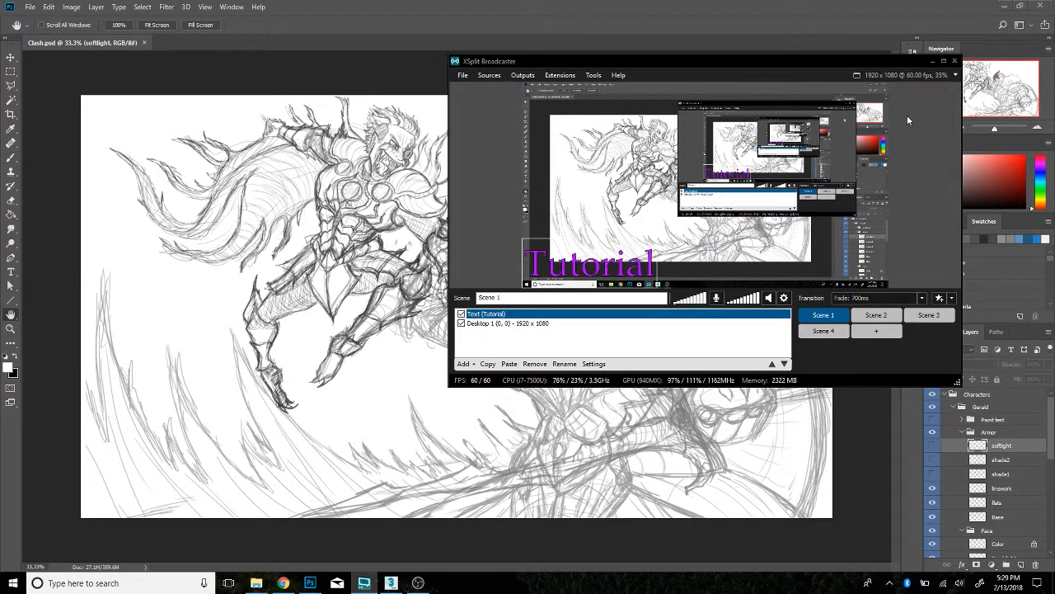
Add the thumb4 image as a media file source and place it, scaled down, directly after the Tutorial text
left_click(475, 363)
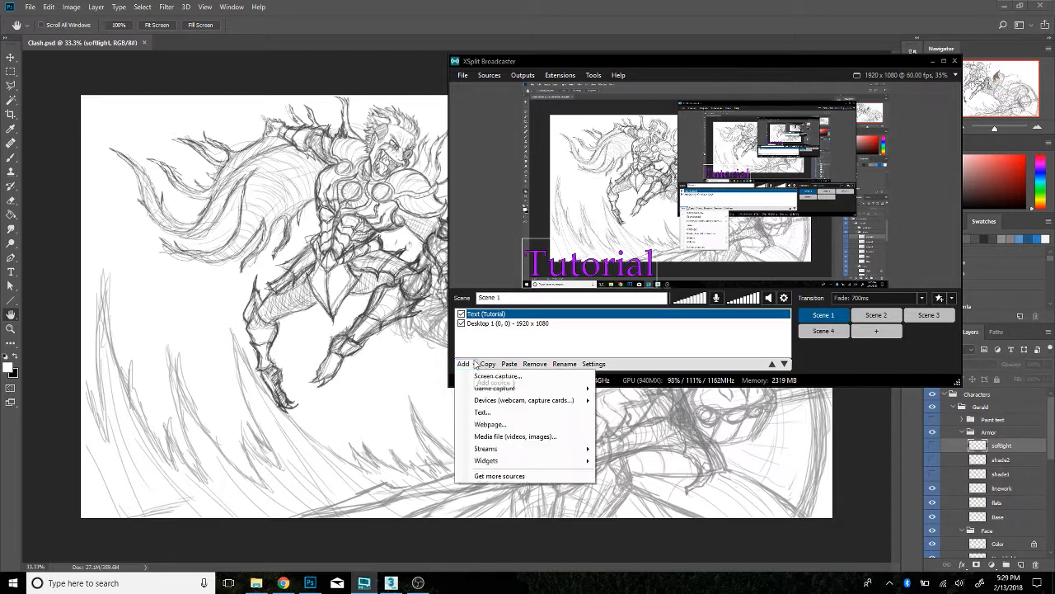
left_click(517, 437)
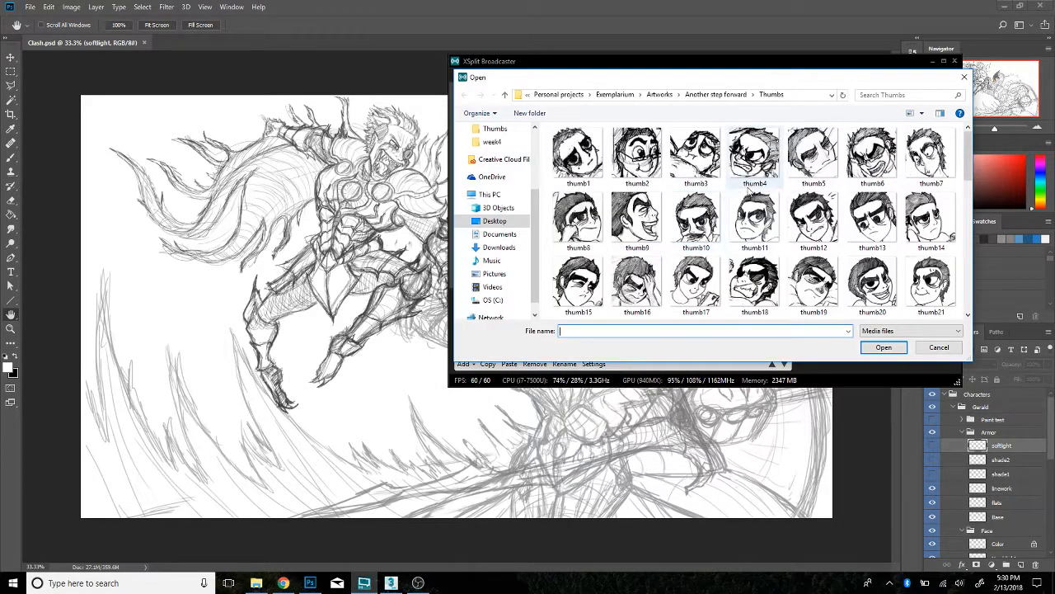
left_click(753, 153)
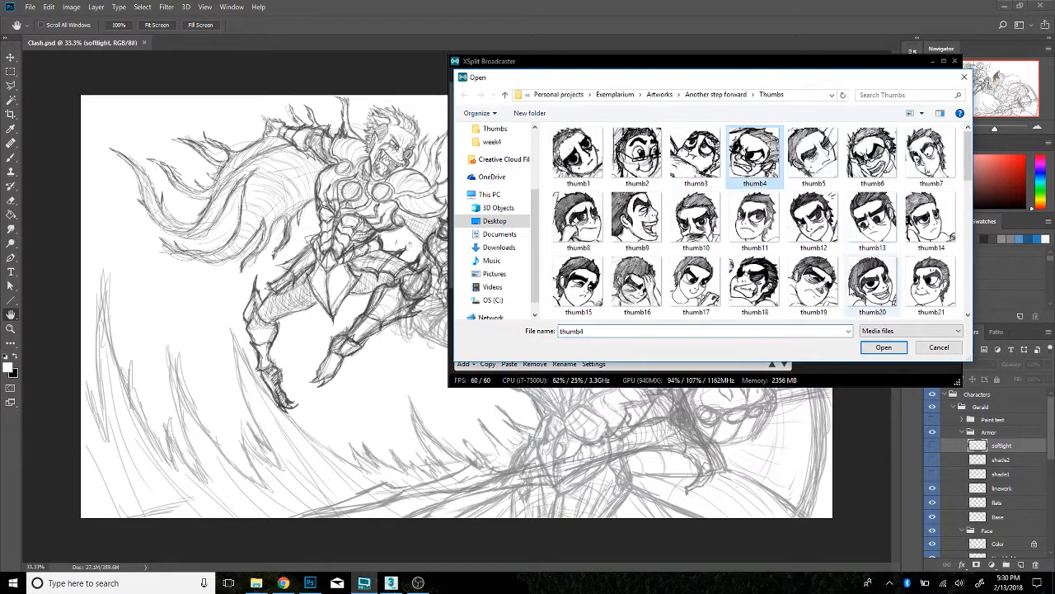
left_click(881, 347)
left_click_drag(710, 193, 850, 247)
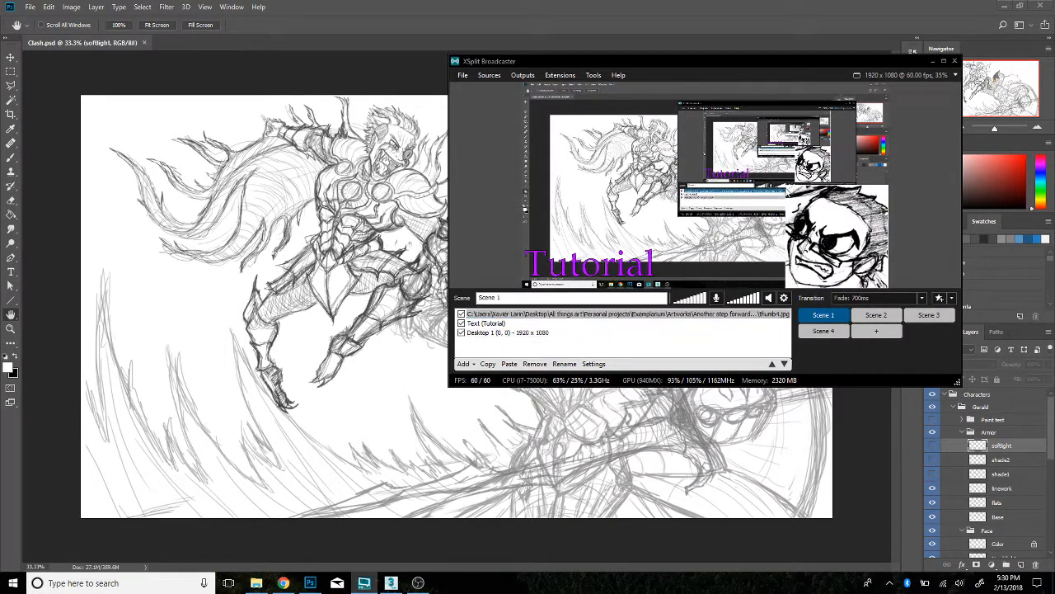
left_click_drag(785, 185, 673, 264)
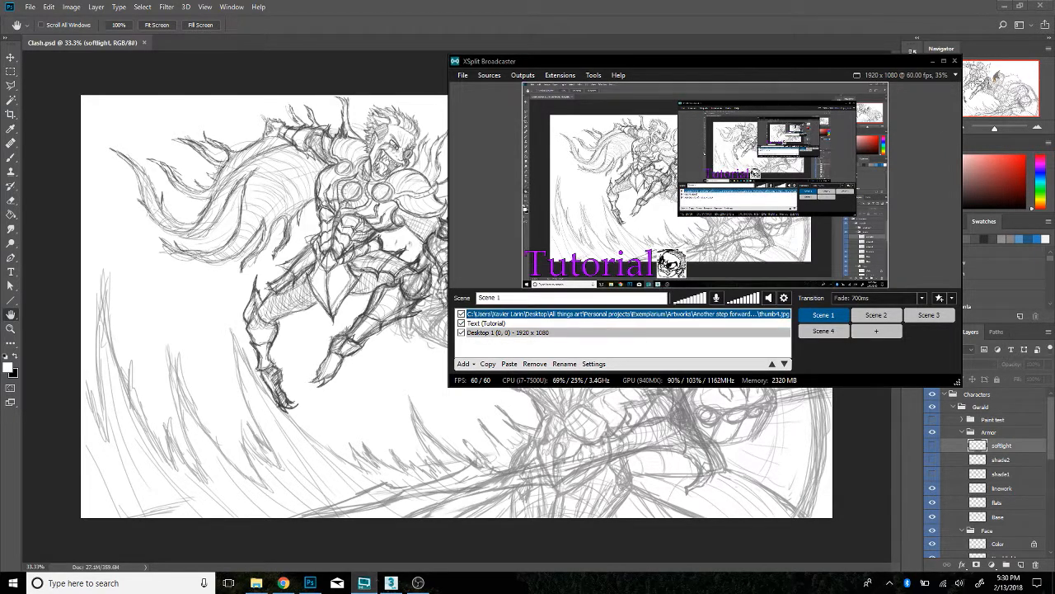
left_click(275, 81)
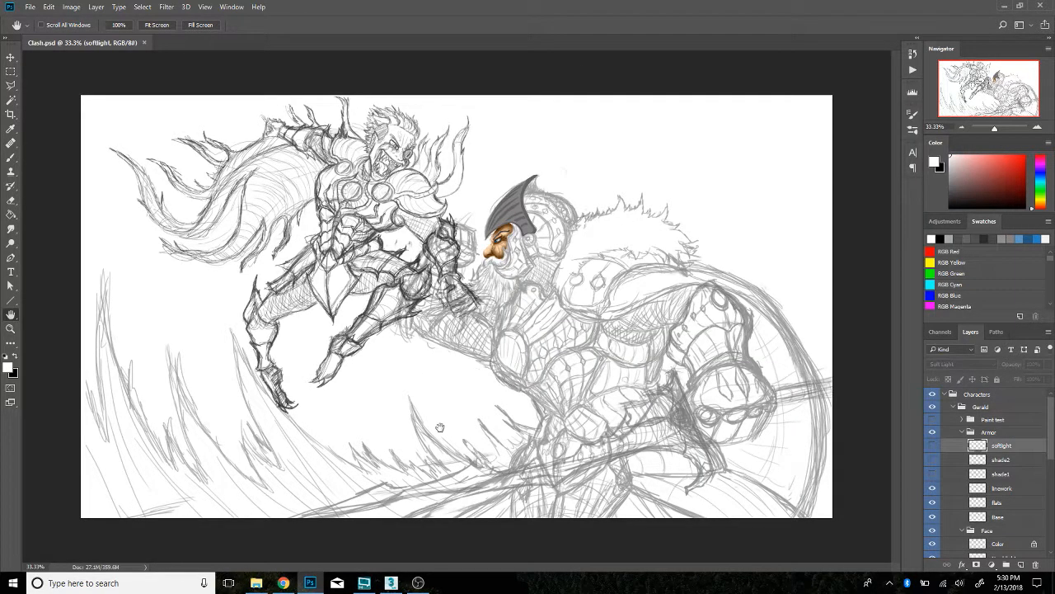
left_click(372, 589)
left_click(372, 589)
left_click(363, 583)
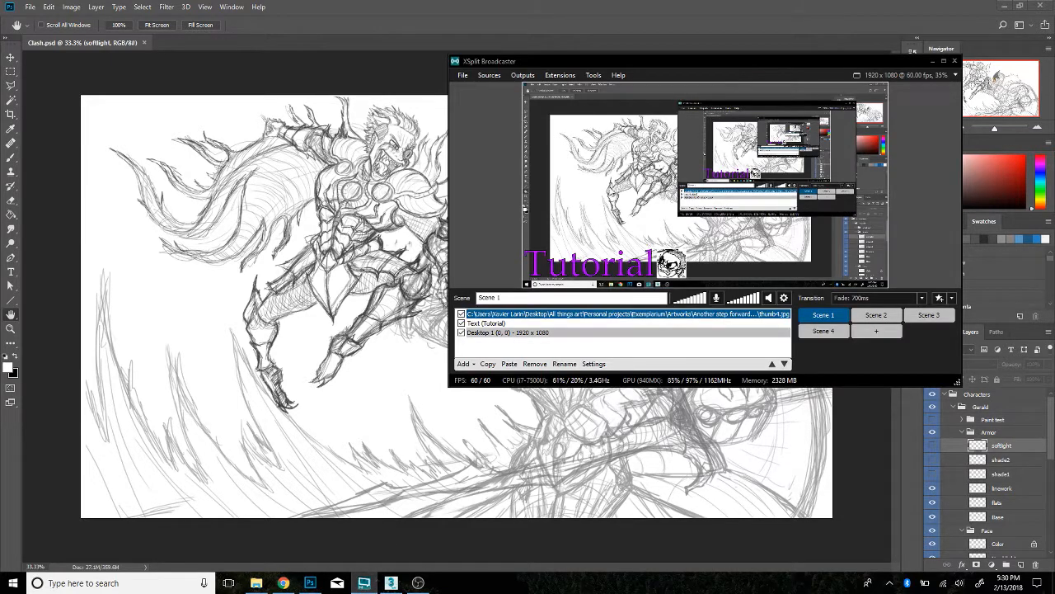
Start a local recording in 1280 x 720 @ 30 FPS without watermark
left_click(594, 75)
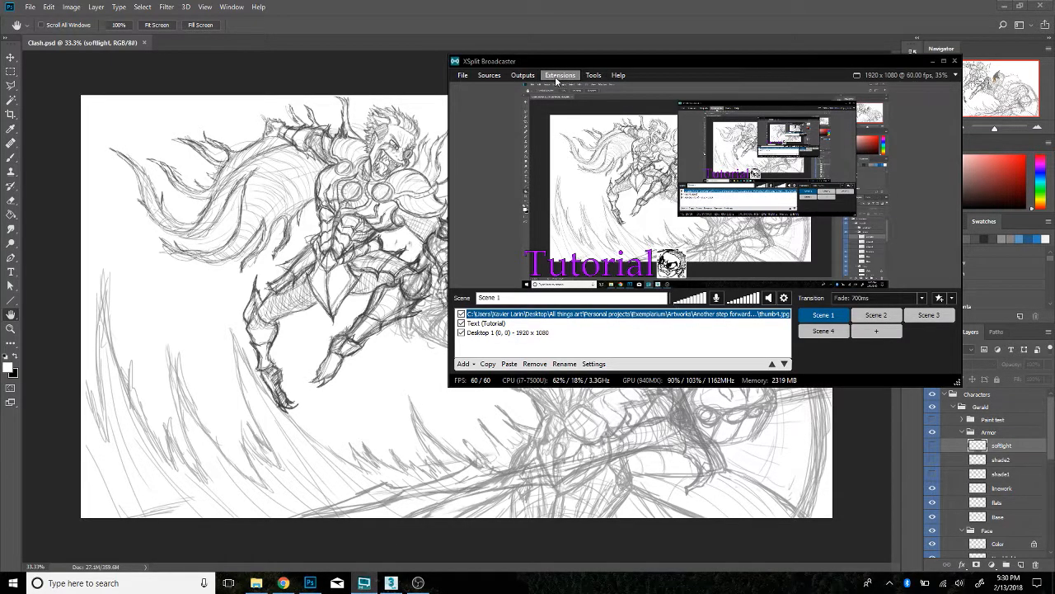
left_click(530, 77)
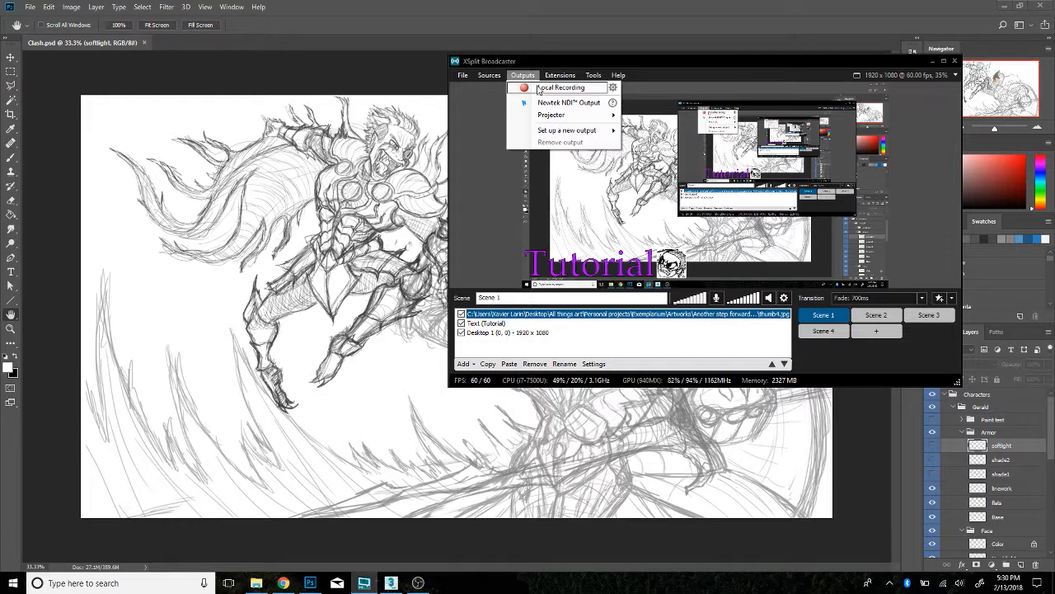
left_click(551, 88)
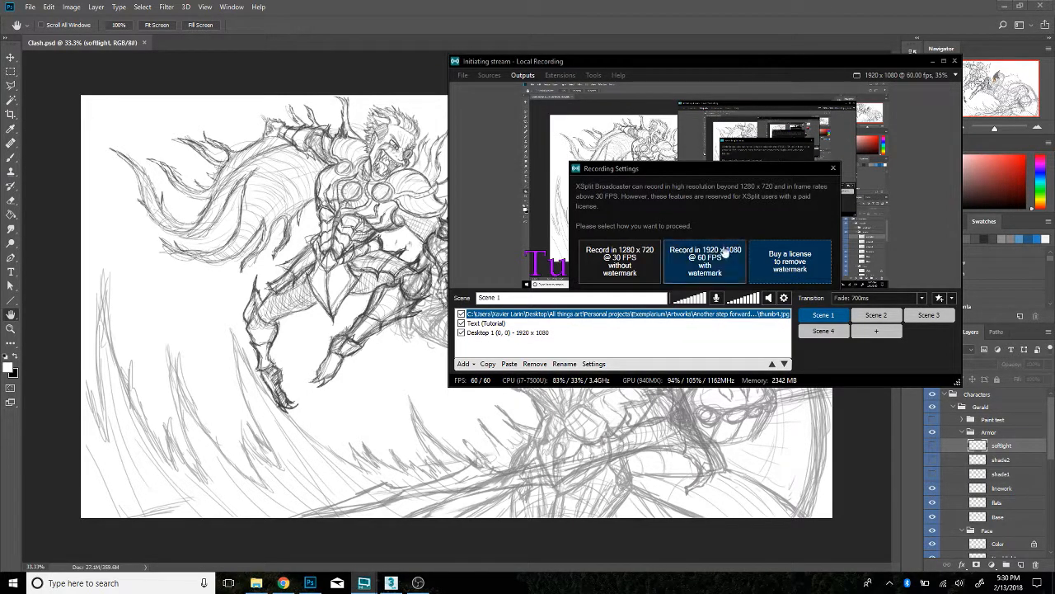
left_click(614, 263)
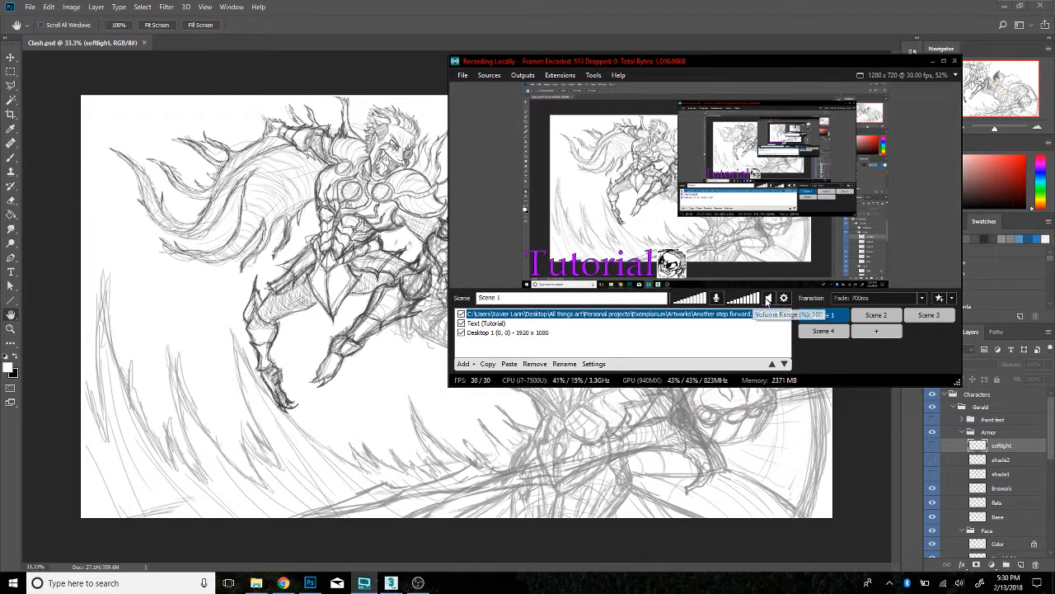
Pause the running local recording and resume it
left_click(768, 298)
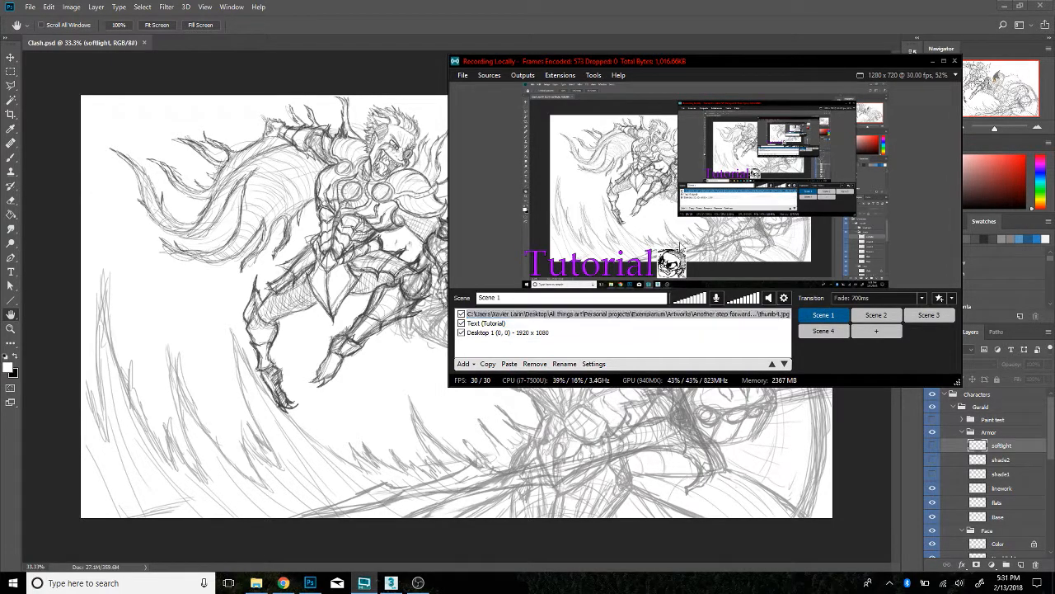
left_click(523, 76)
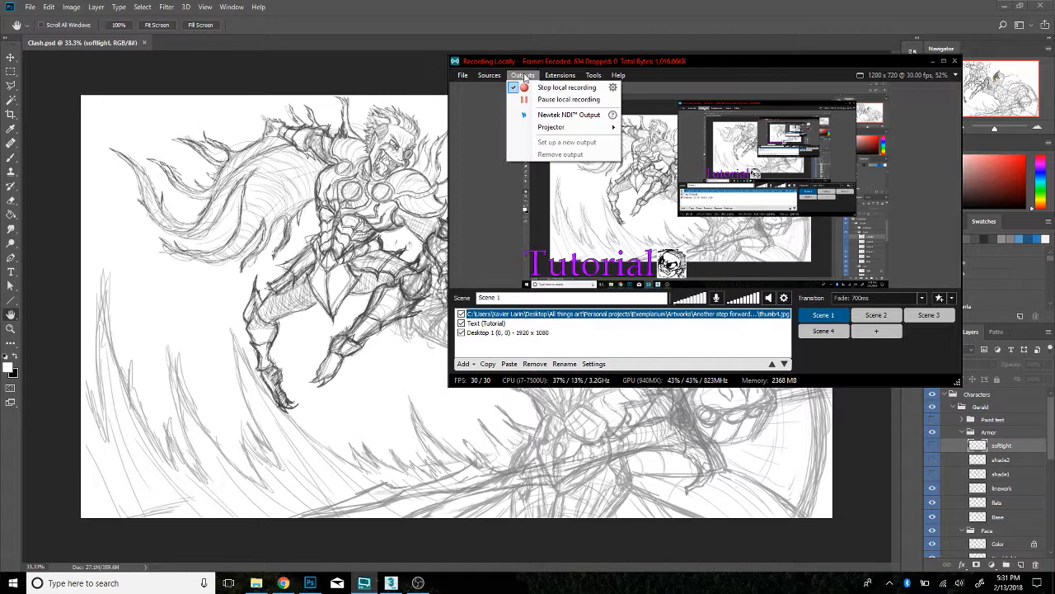
left_click(569, 100)
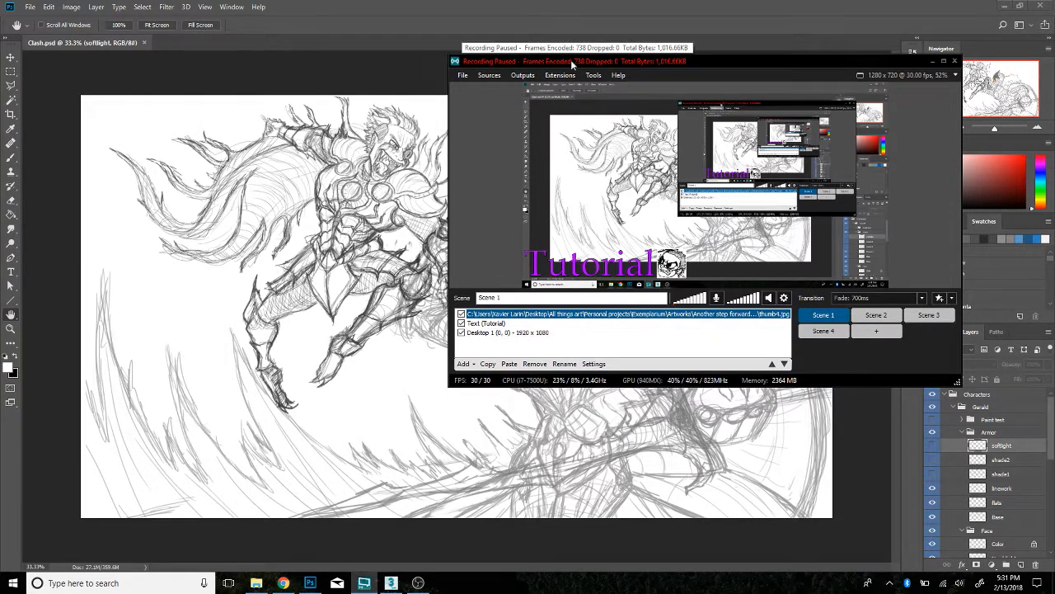
left_click(548, 76)
mouse_move(523, 76)
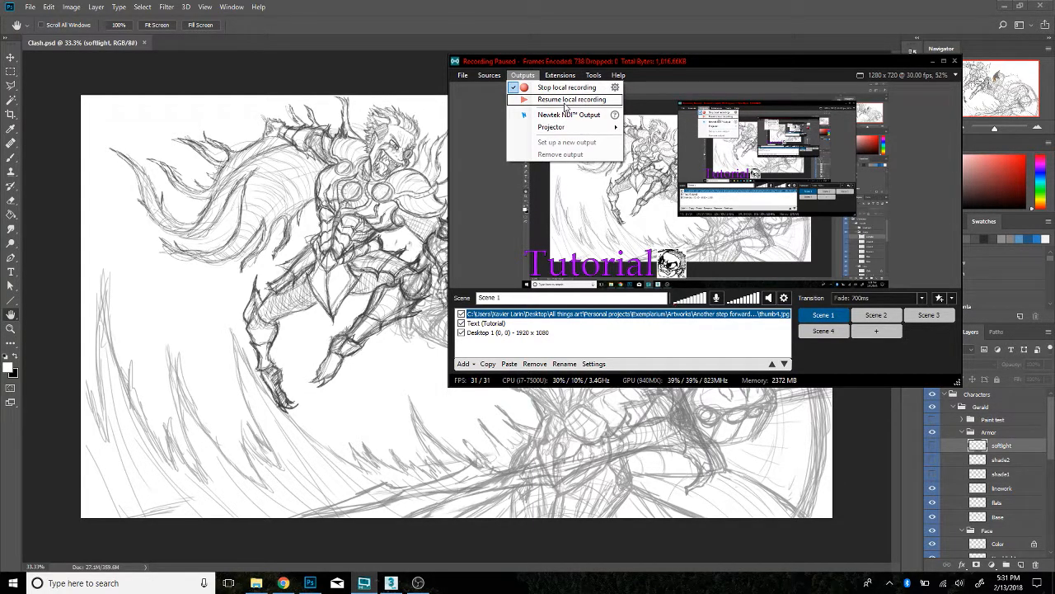
left_click(557, 100)
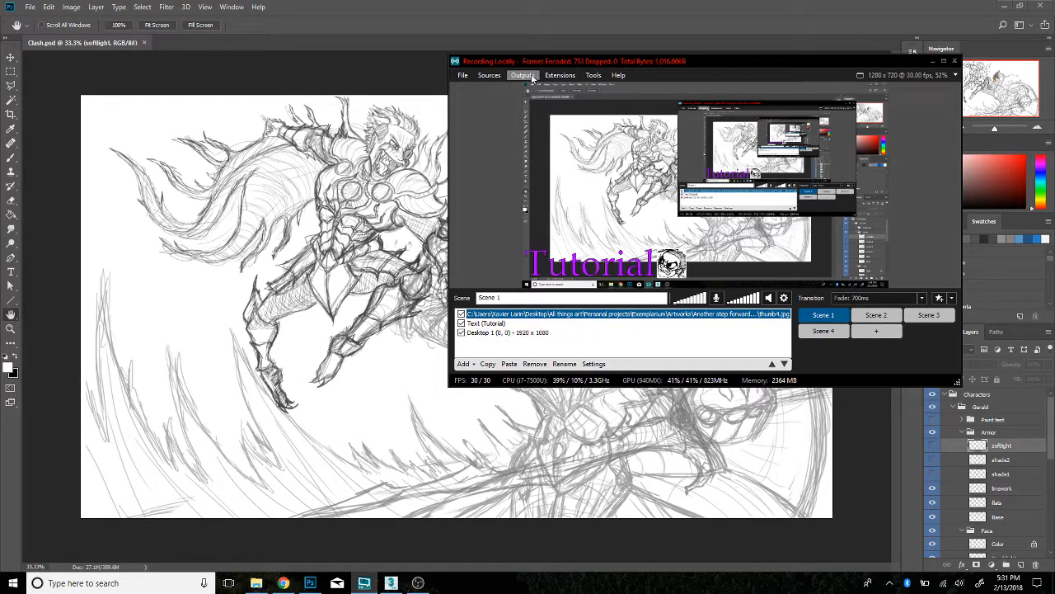
Stop the local recording
left_click(523, 75)
mouse_move(573, 76)
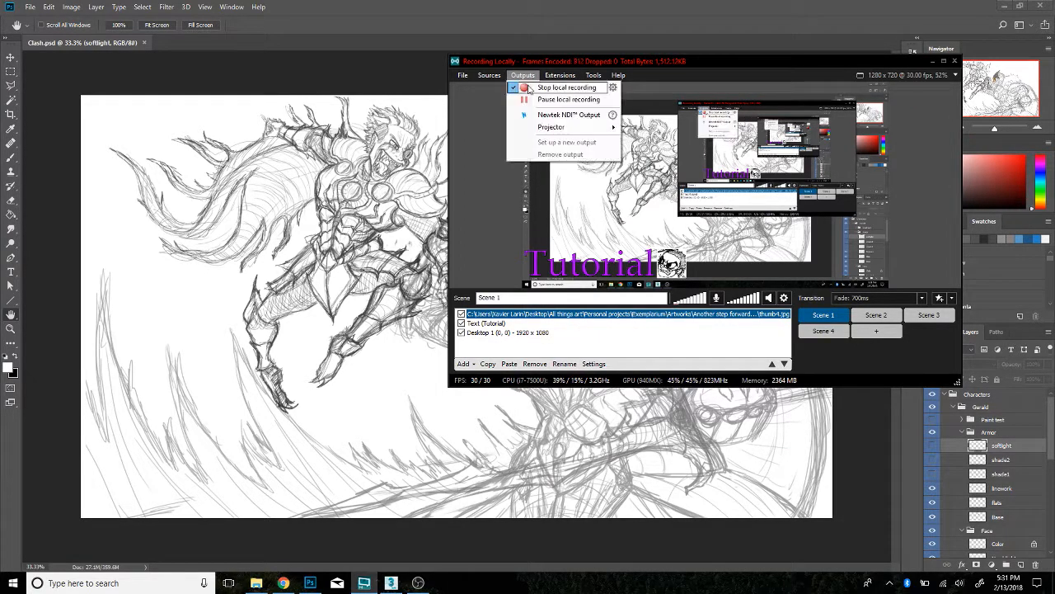
left_click(531, 88)
Open the recording 2018-02-13_17-31-27 from the list of local recordings
left_click(559, 77)
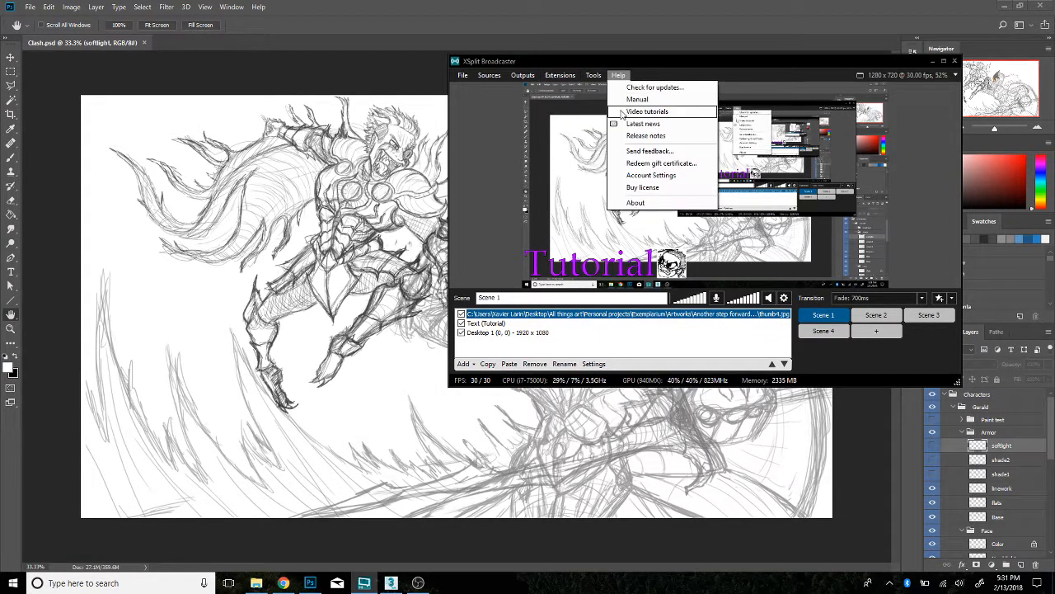
mouse_move(594, 76)
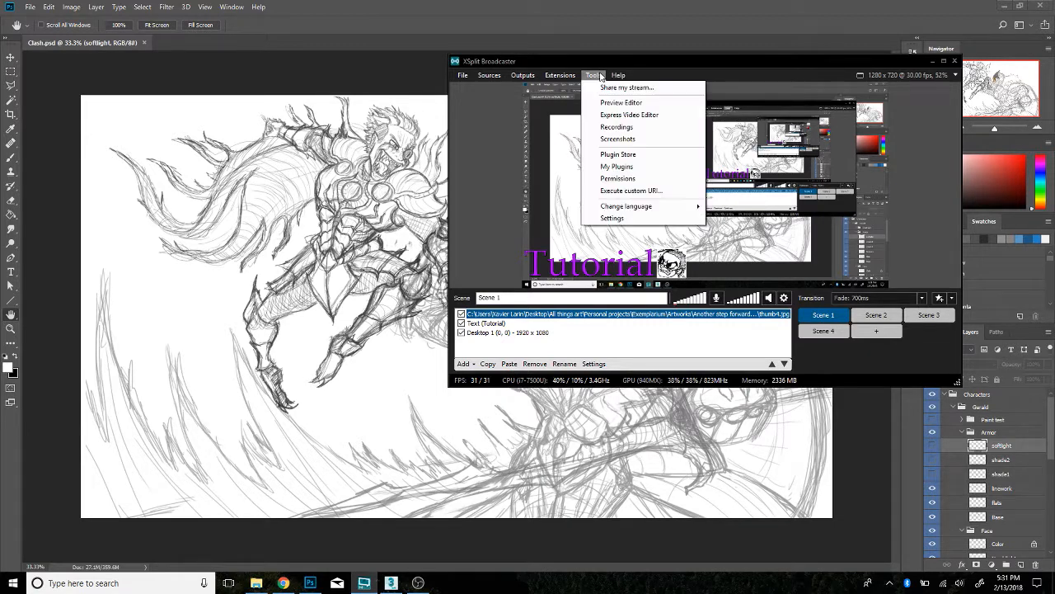
left_click(608, 125)
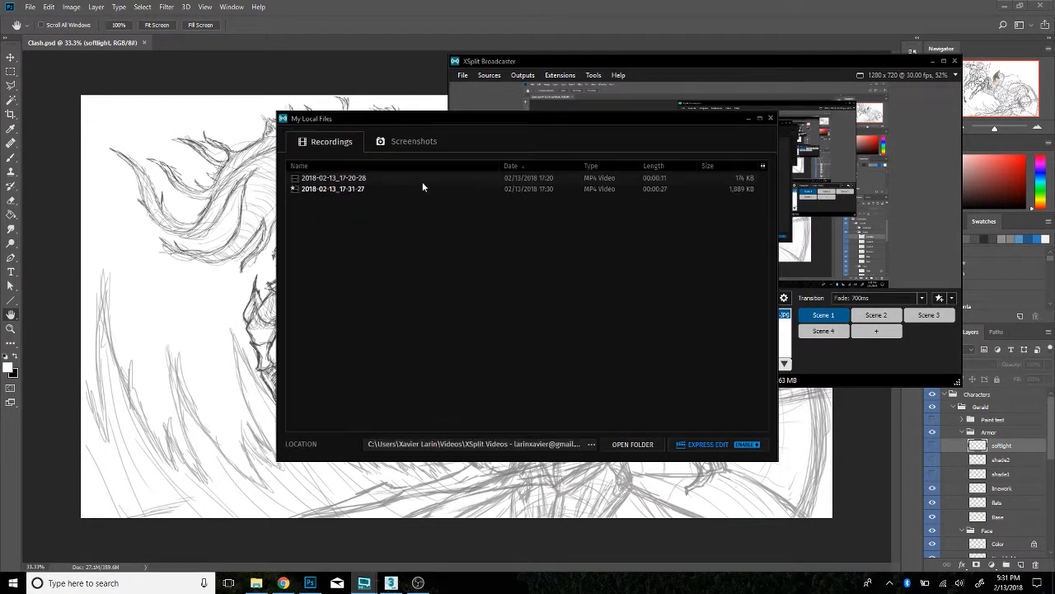
left_click(517, 188)
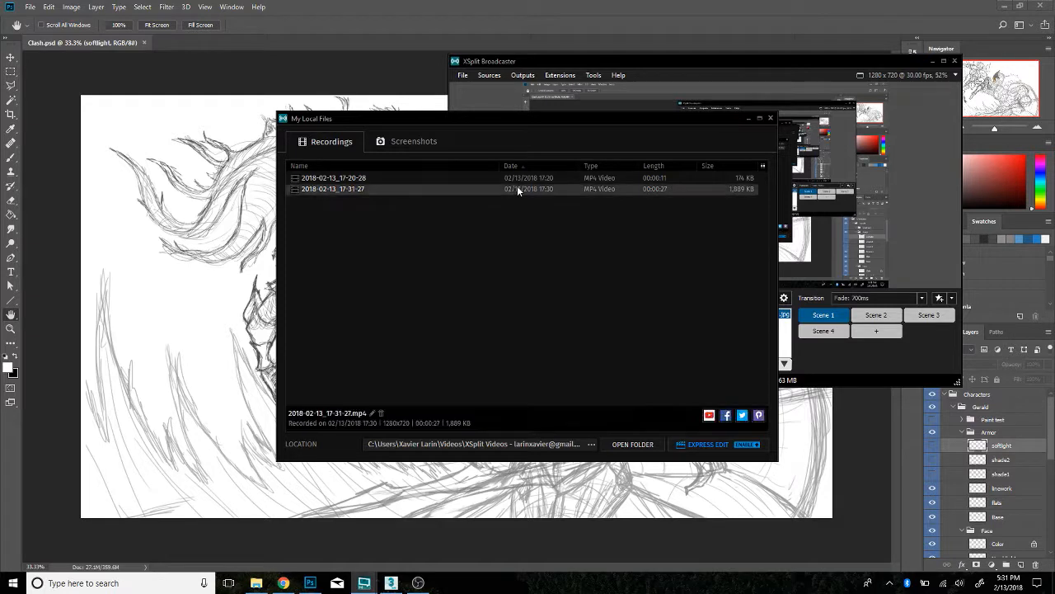
double_click(320, 189)
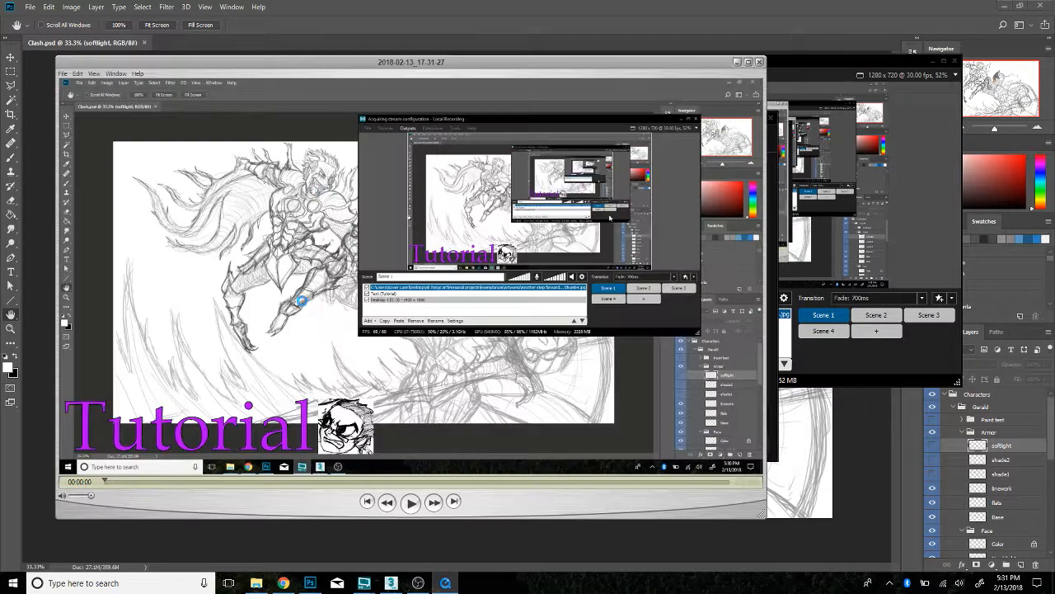
Play back the first seconds of the recording, and close the player and the recordings list
left_click(410, 503)
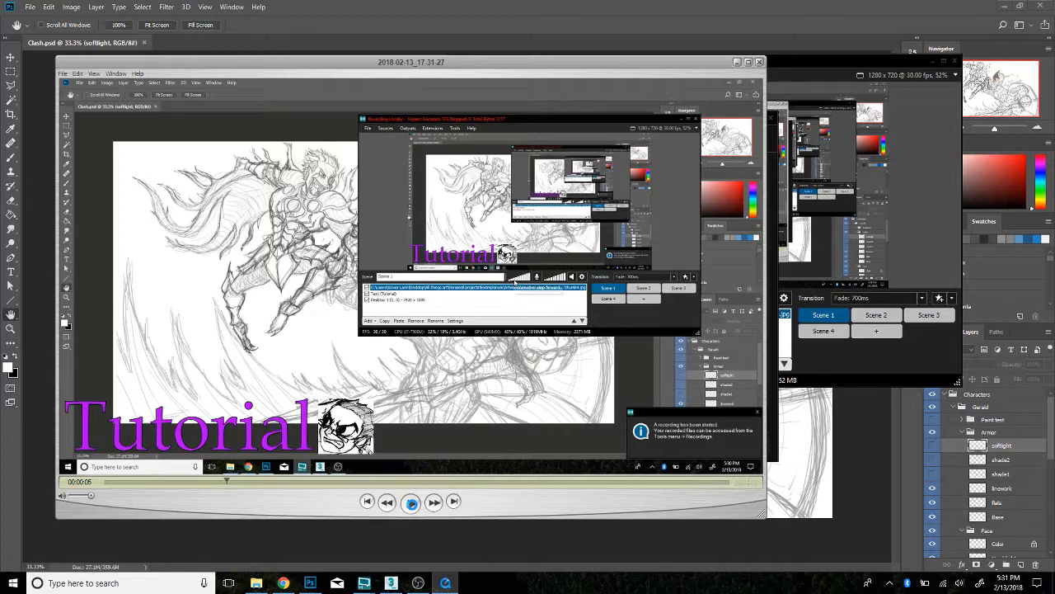
left_click(410, 503)
left_click(739, 63)
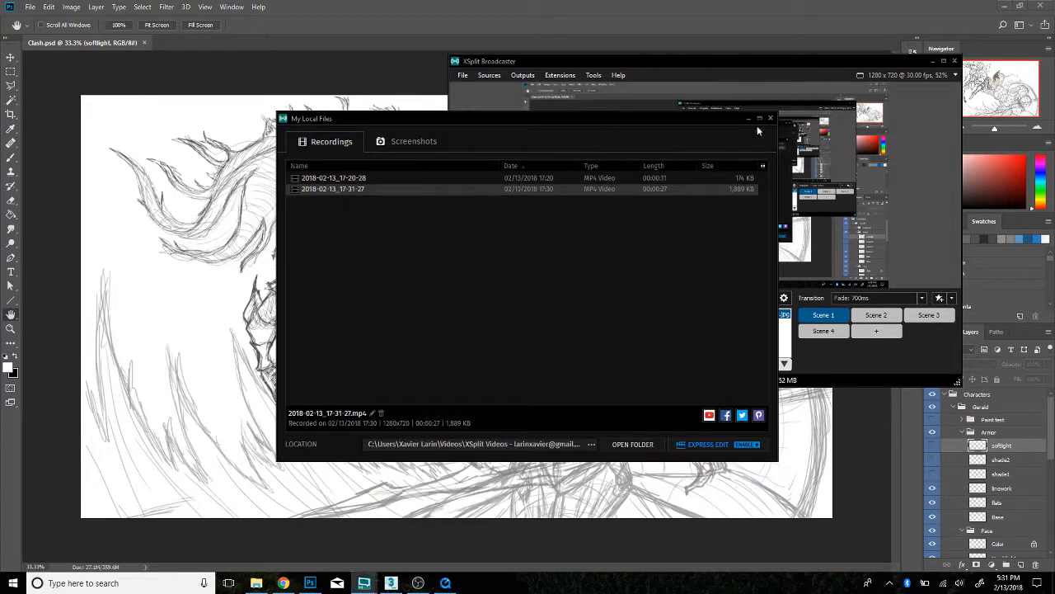
left_click(771, 120)
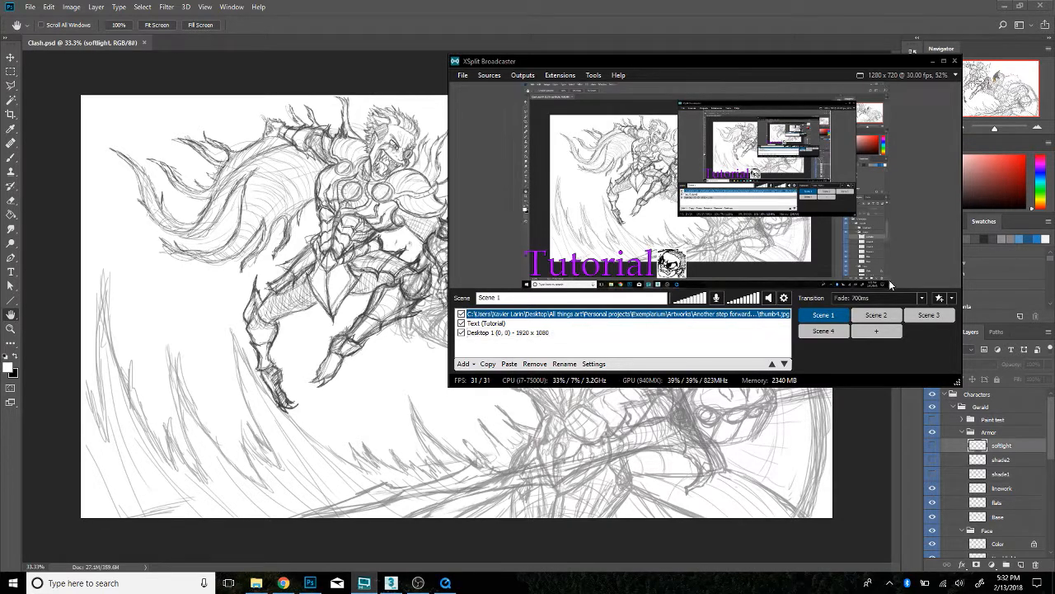
Scale the Desktop 1 source down to about 883 x 497 and place it in the upper middle of the stage
left_click_drag(889, 282, 712, 188)
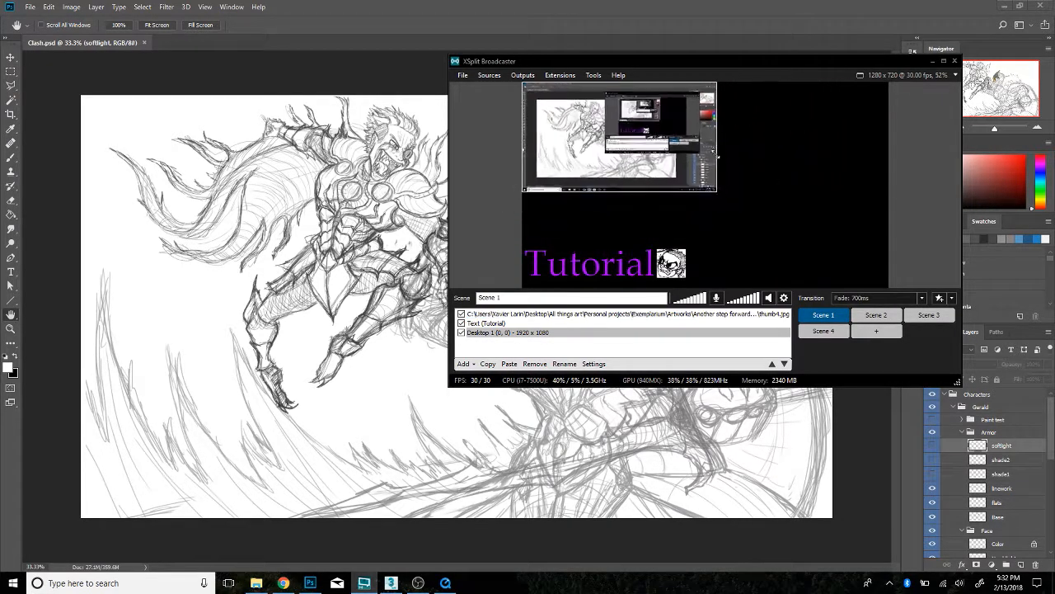
left_click_drag(595, 150, 770, 224)
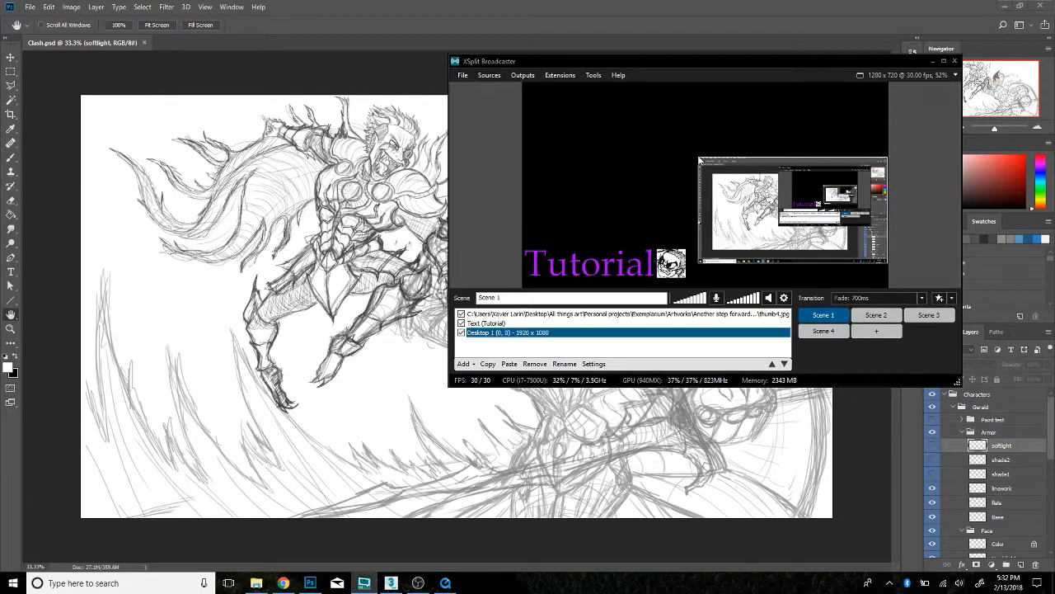
left_click_drag(701, 161, 617, 111)
left_click_drag(858, 247, 817, 223)
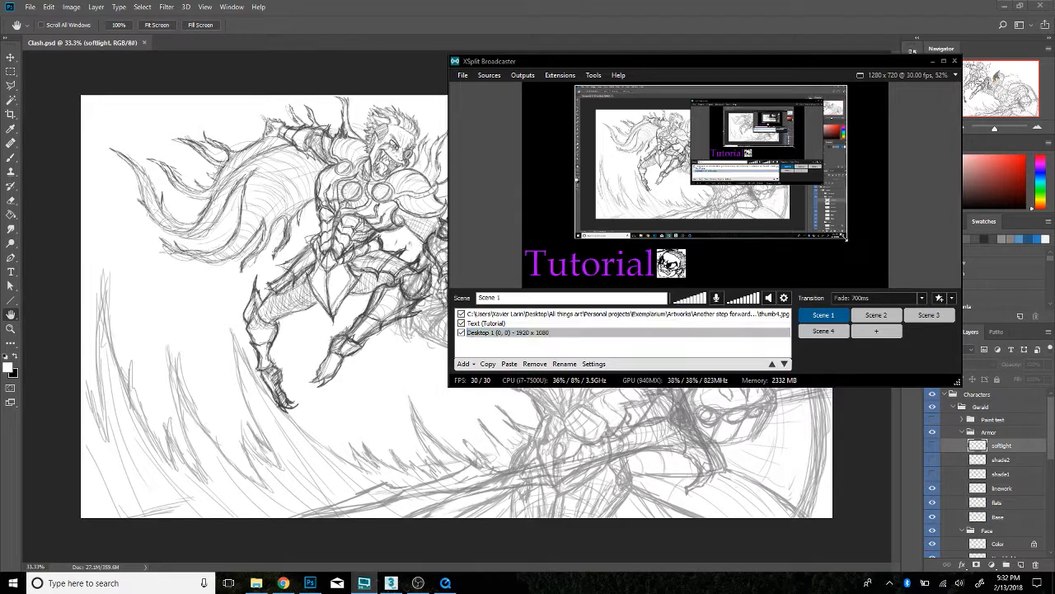
left_click_drag(847, 236, 827, 225)
Examine the color and screen capture settings of the Desktop 1 source and close its properties
right_click(789, 203)
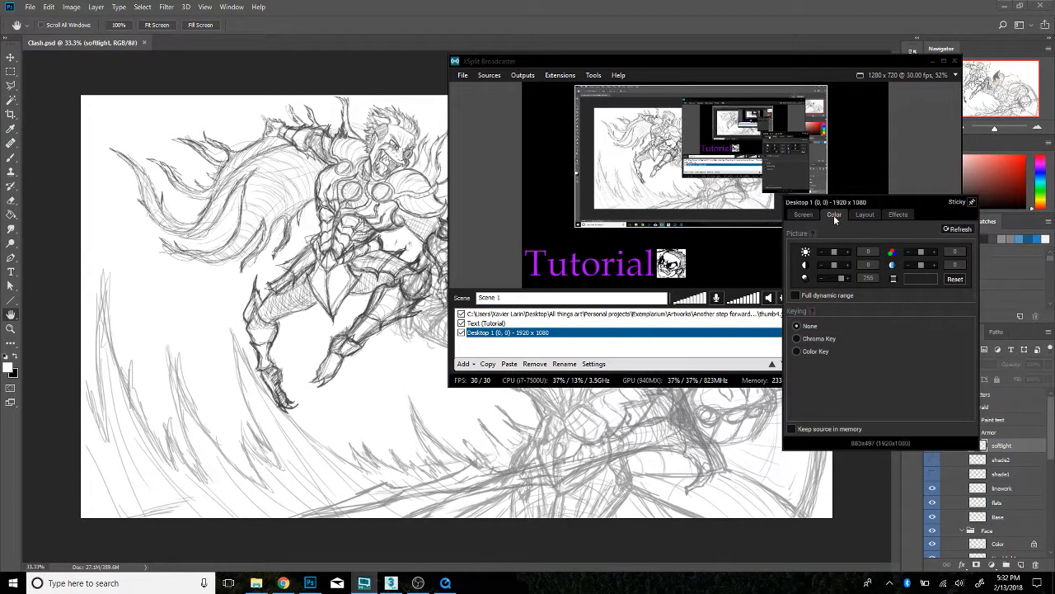
left_click(803, 214)
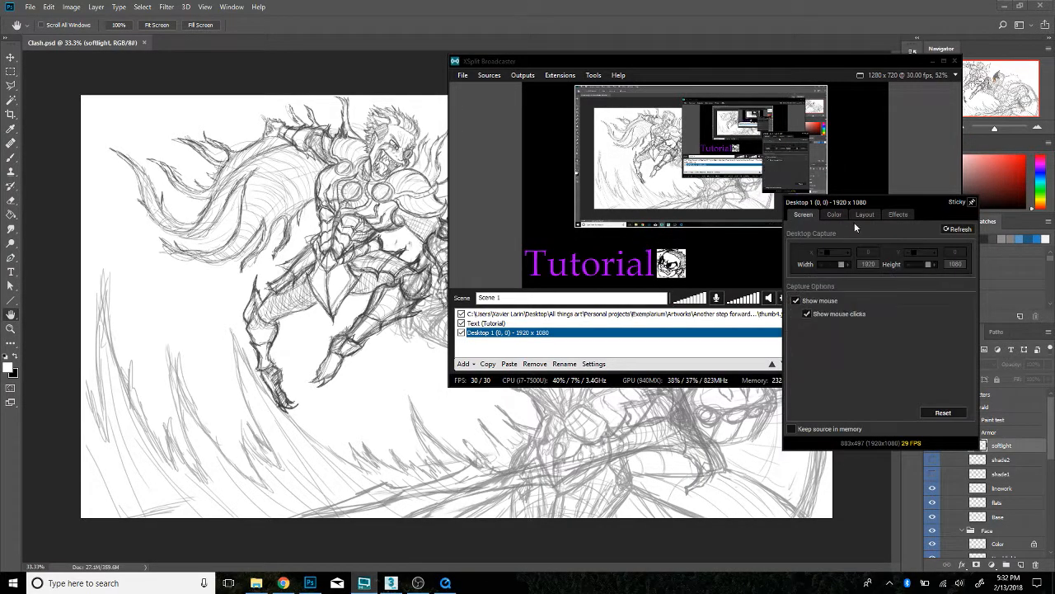
left_click(972, 203)
Examine the hotkey assignments for scene switching and recording in the program settings, and close the settings unchanged
left_click(594, 75)
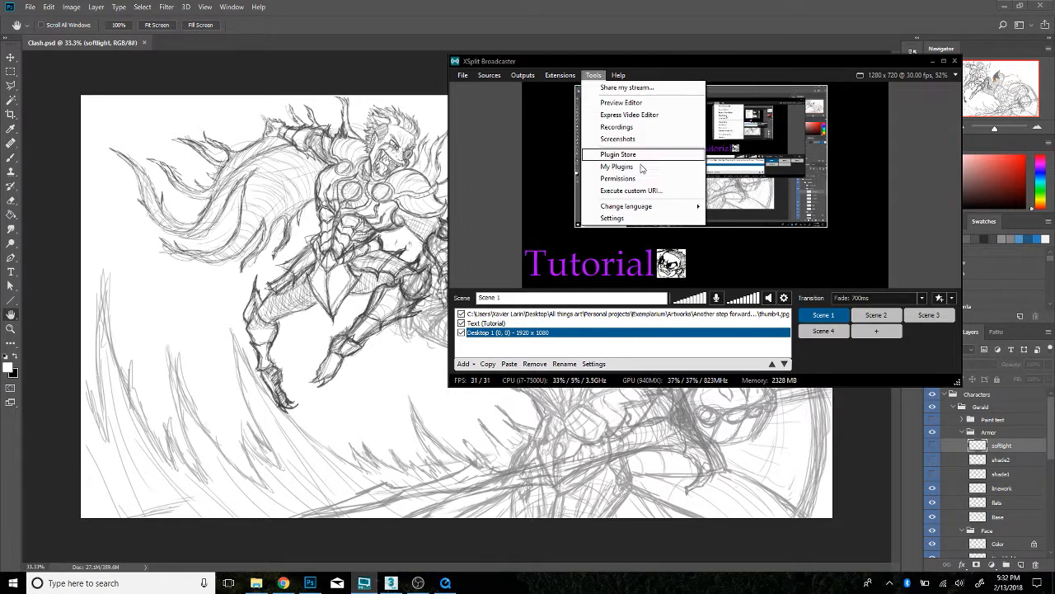
left_click(620, 216)
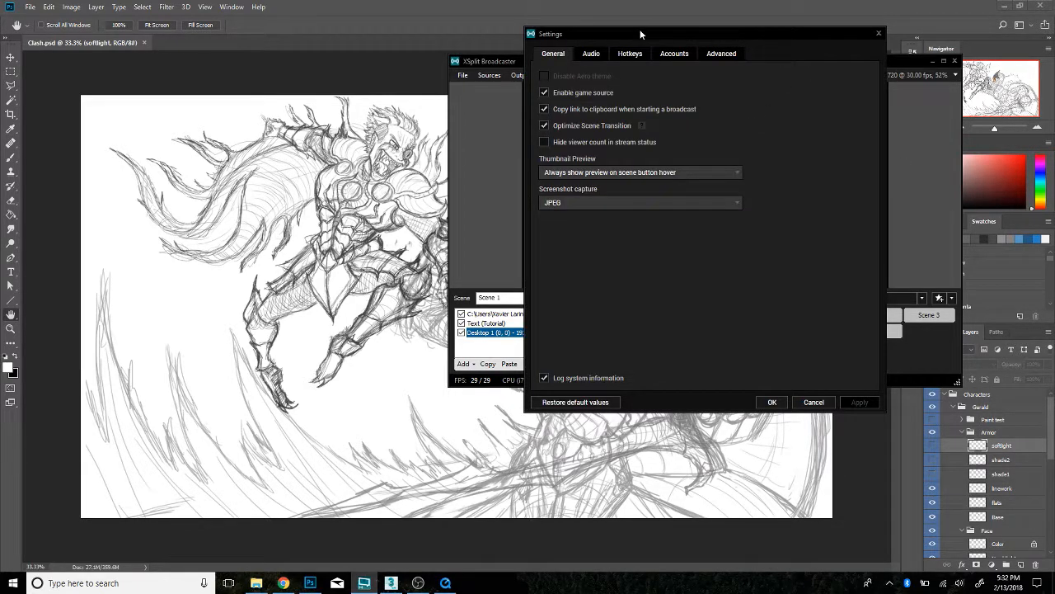
left_click_drag(636, 32, 605, 102)
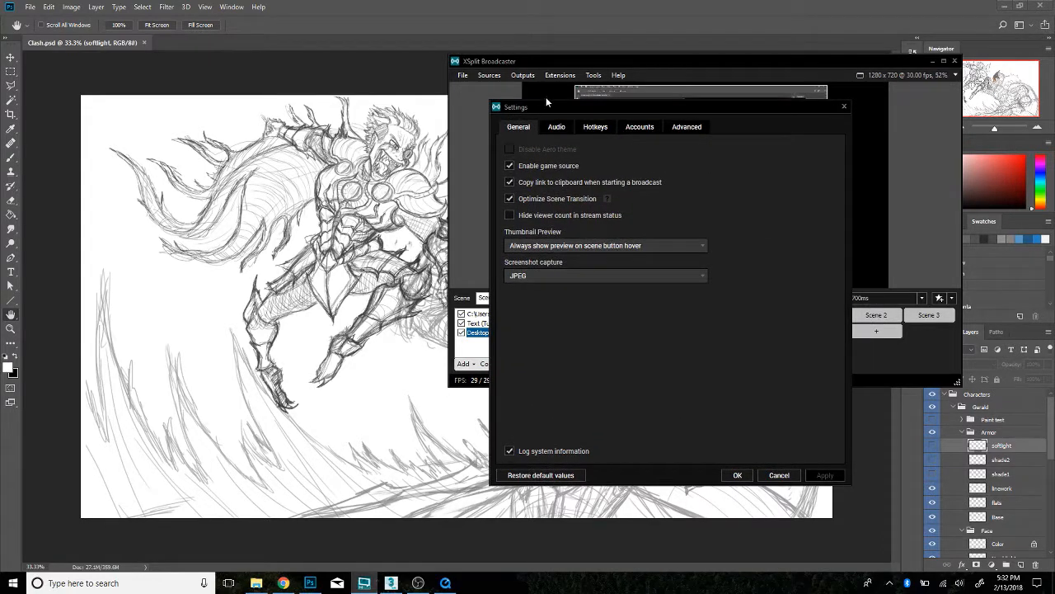
left_click(595, 127)
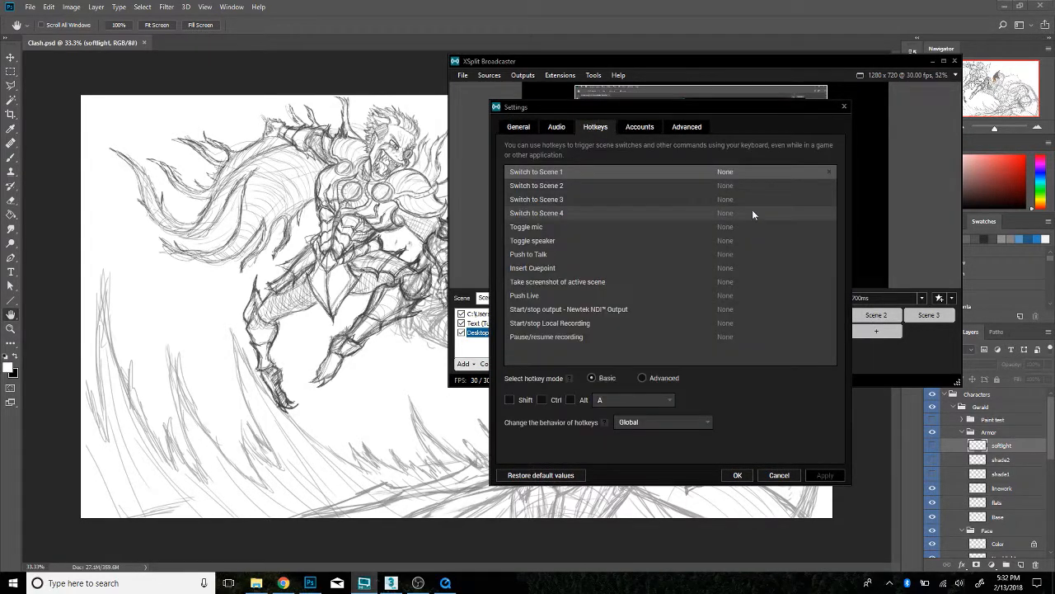
left_click(844, 107)
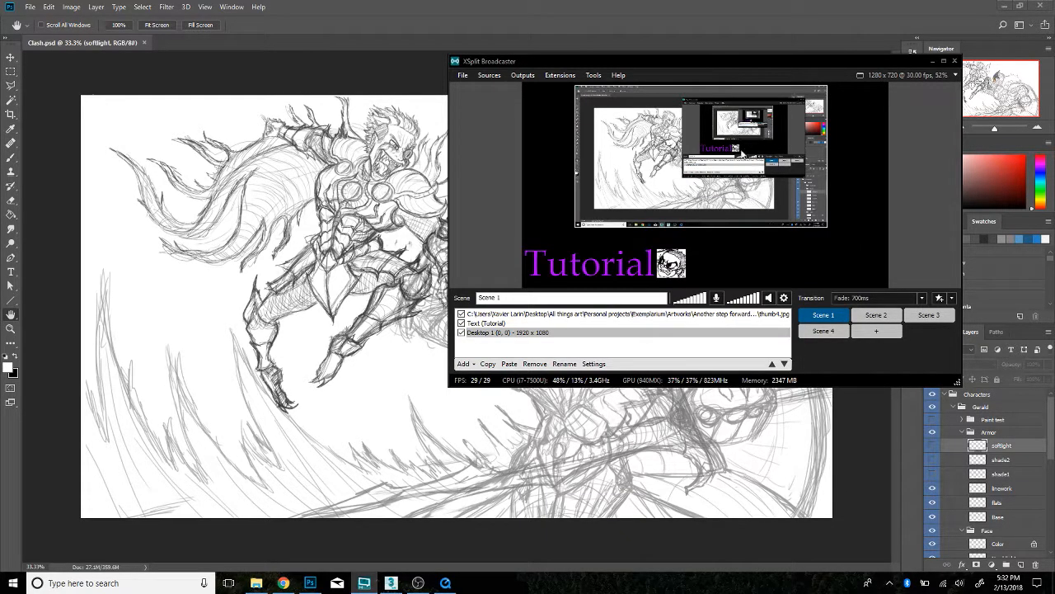
Move the Desktop 1 source to the upper left of the Scene 1 stage and enlarge it until it nearly reaches the Tutorial text
left_click_drag(741, 151, 688, 149)
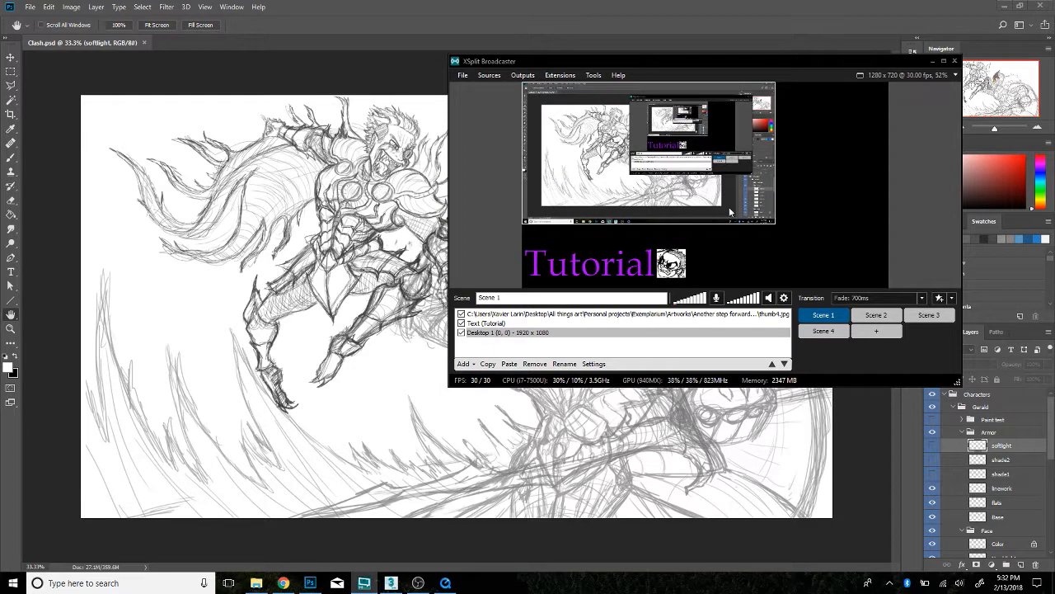
left_click_drag(773, 223, 808, 220)
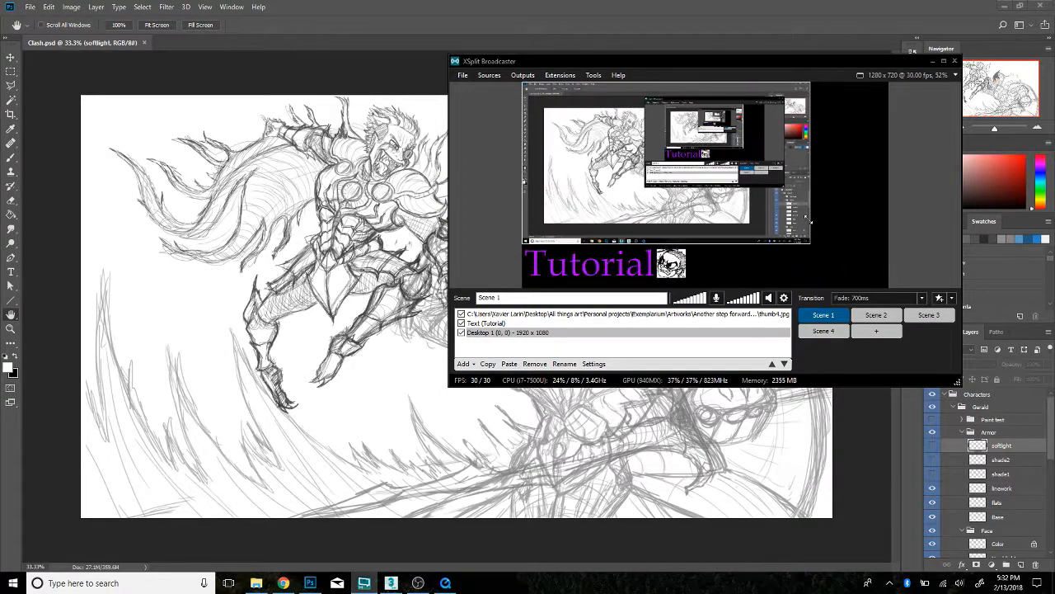
left_click_drag(716, 169, 724, 169)
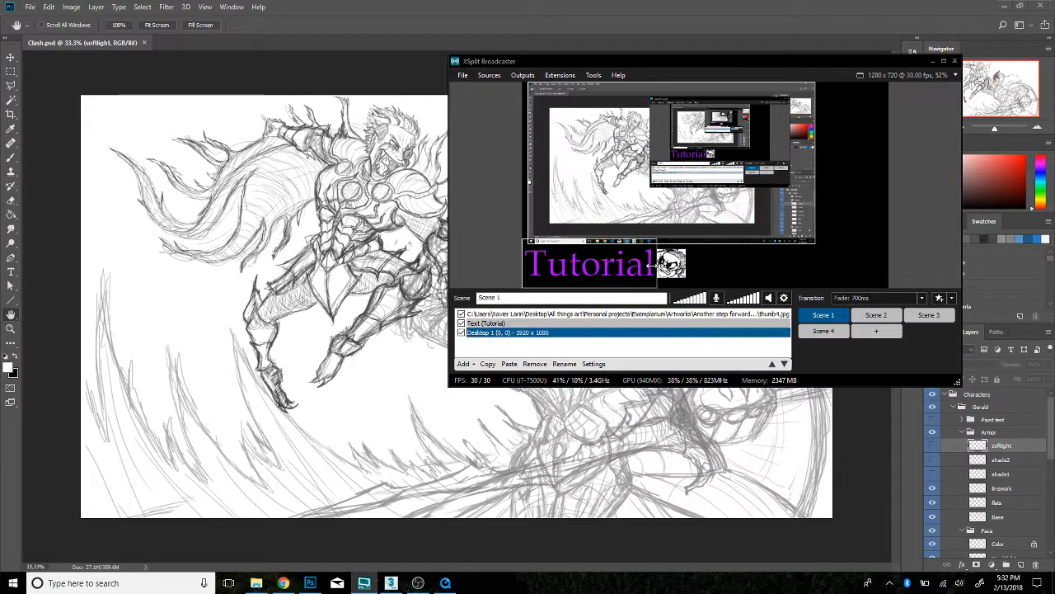
Switch to Scene 2, set the scene transition to Clock, and try it by switching back to Scene 1
left_click(877, 315)
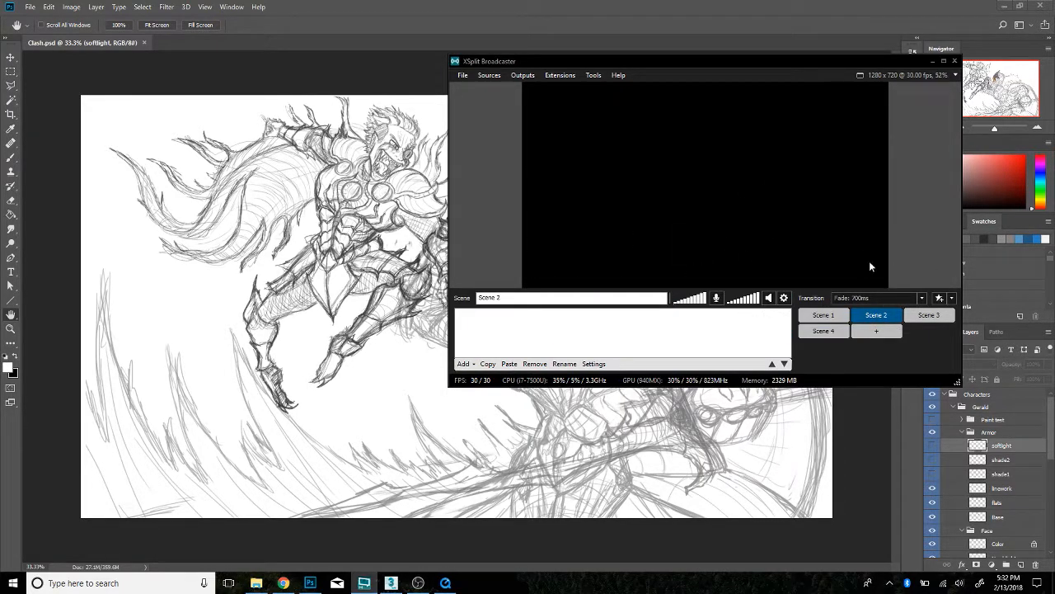
left_click(922, 298)
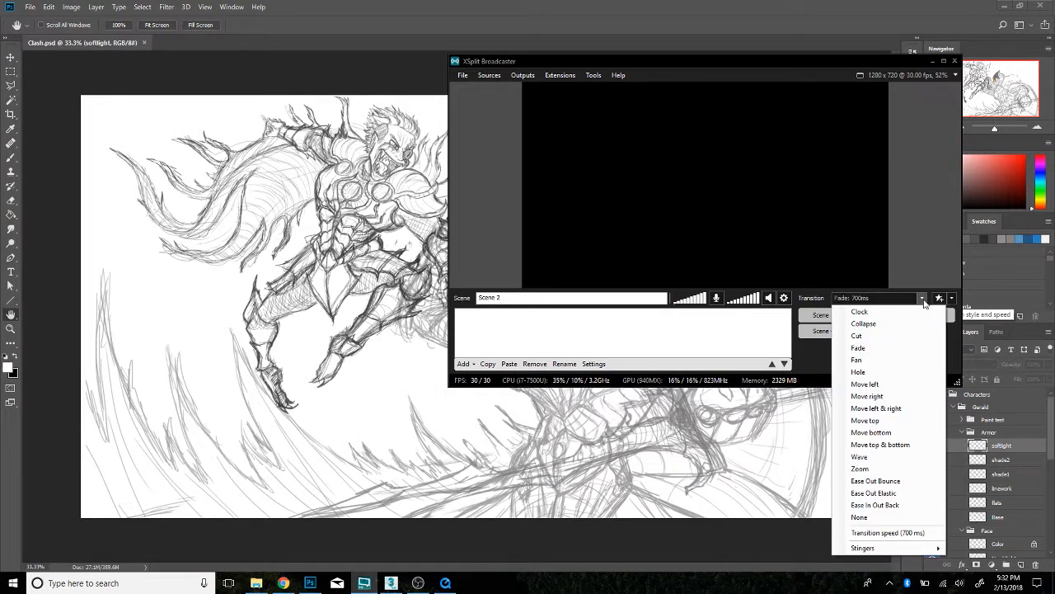
left_click(922, 298)
left_click(921, 298)
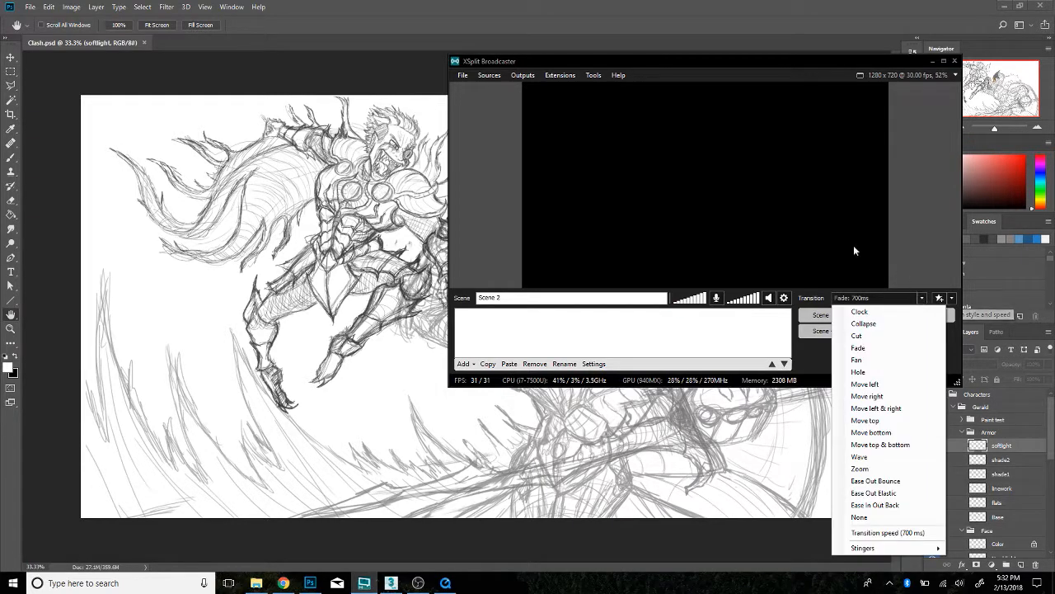
left_click(859, 311)
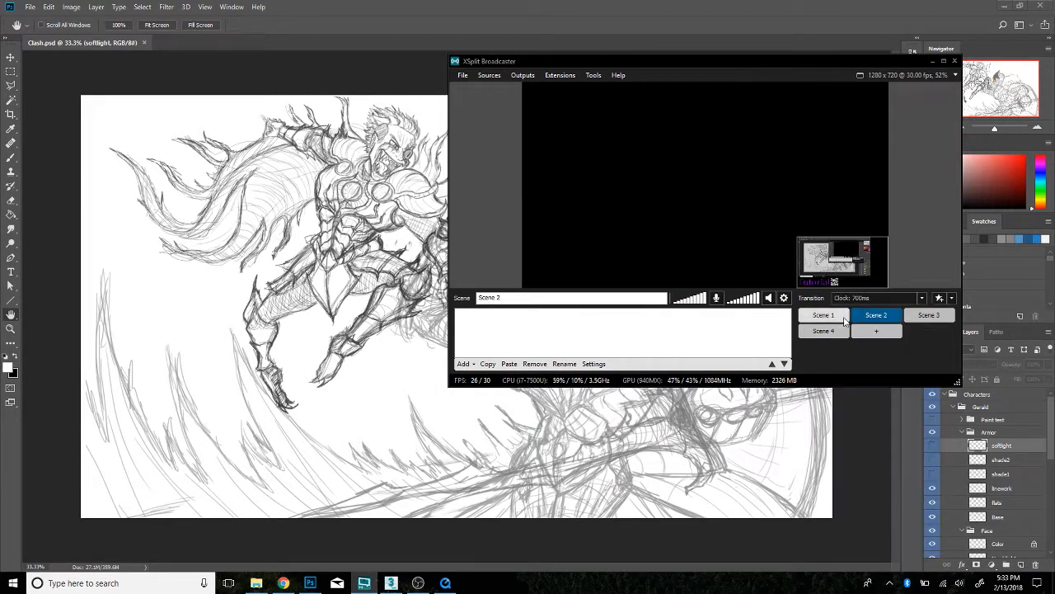
left_click(824, 315)
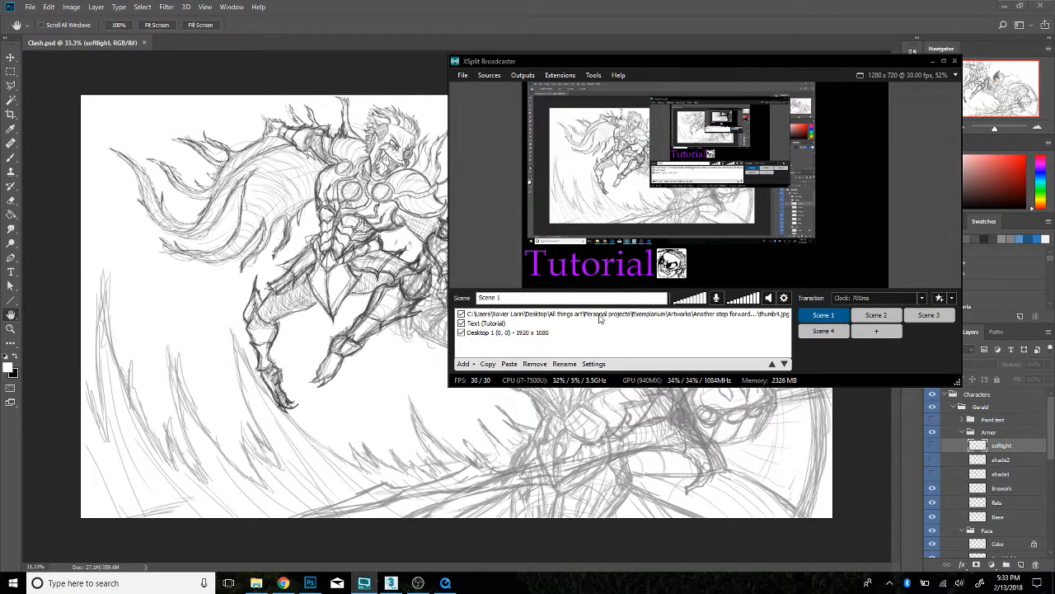
Add a screen capture of the full 1920 x 1080 desktop to Scene 2 and scale it to fill the stage
left_click(876, 315)
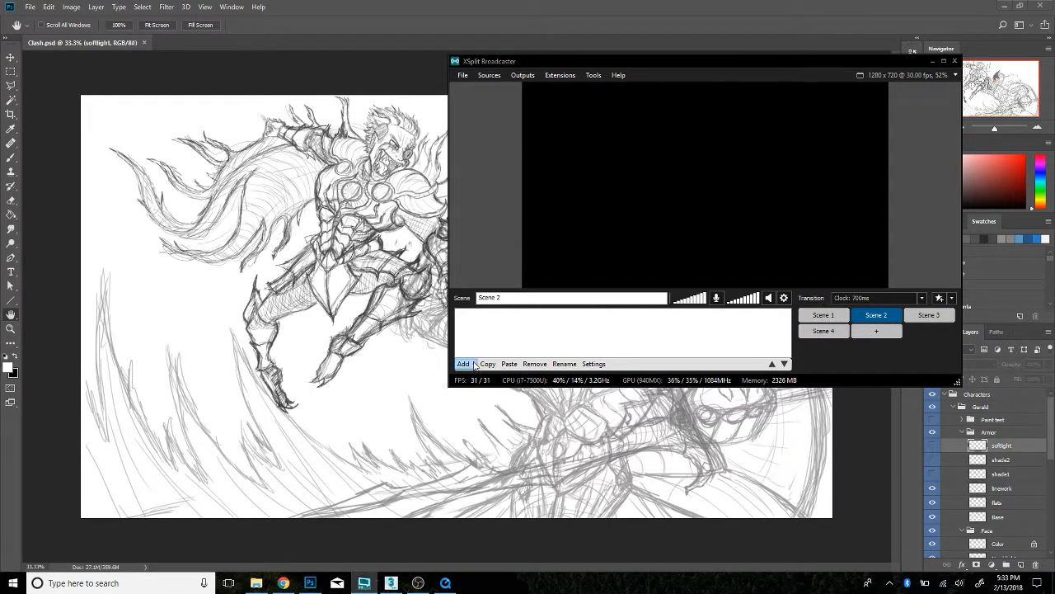
left_click(474, 364)
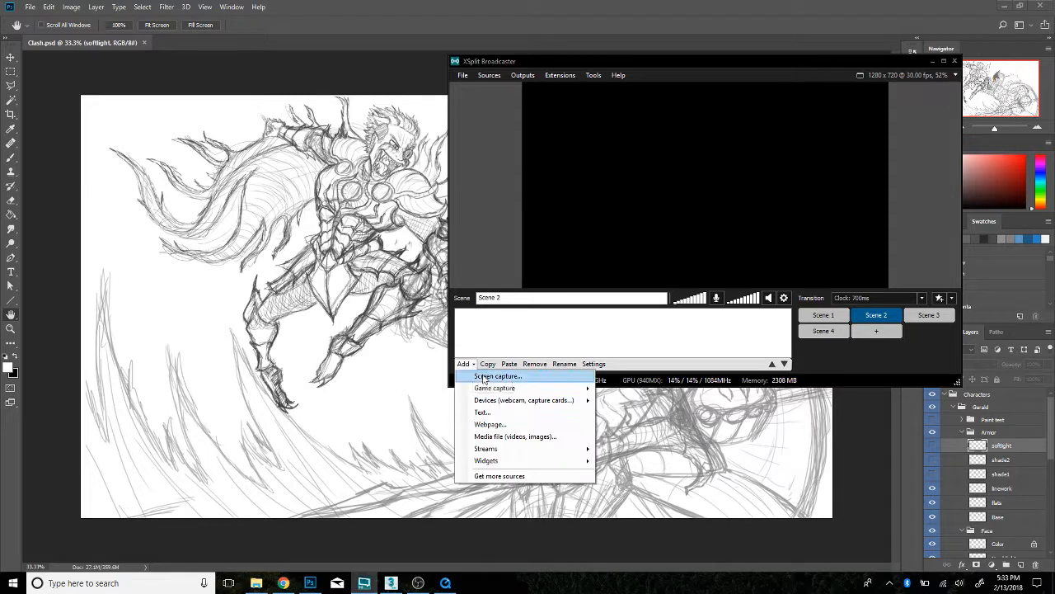
left_click(484, 377)
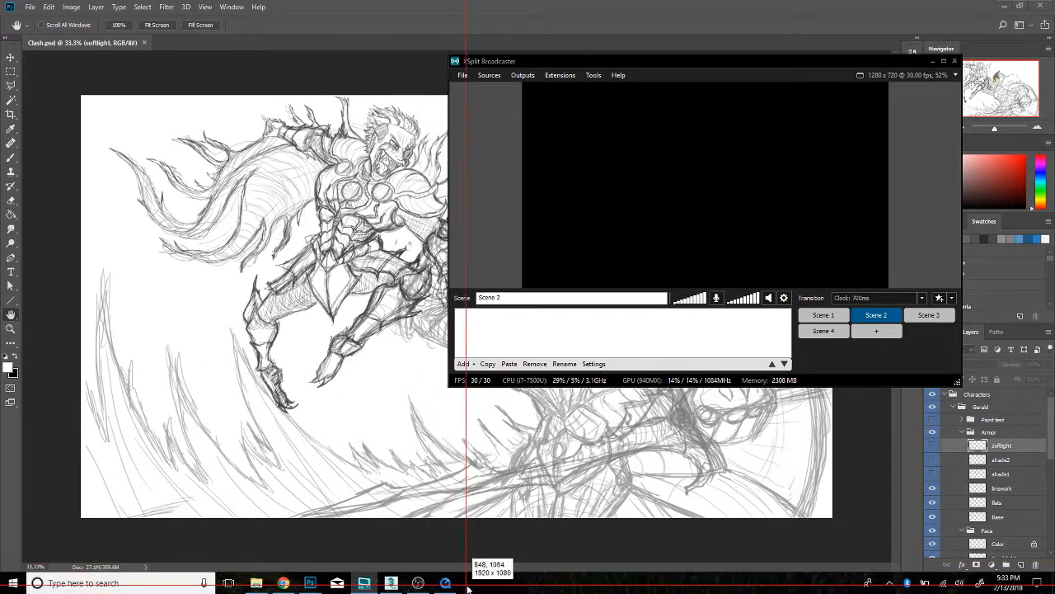
left_click(466, 584)
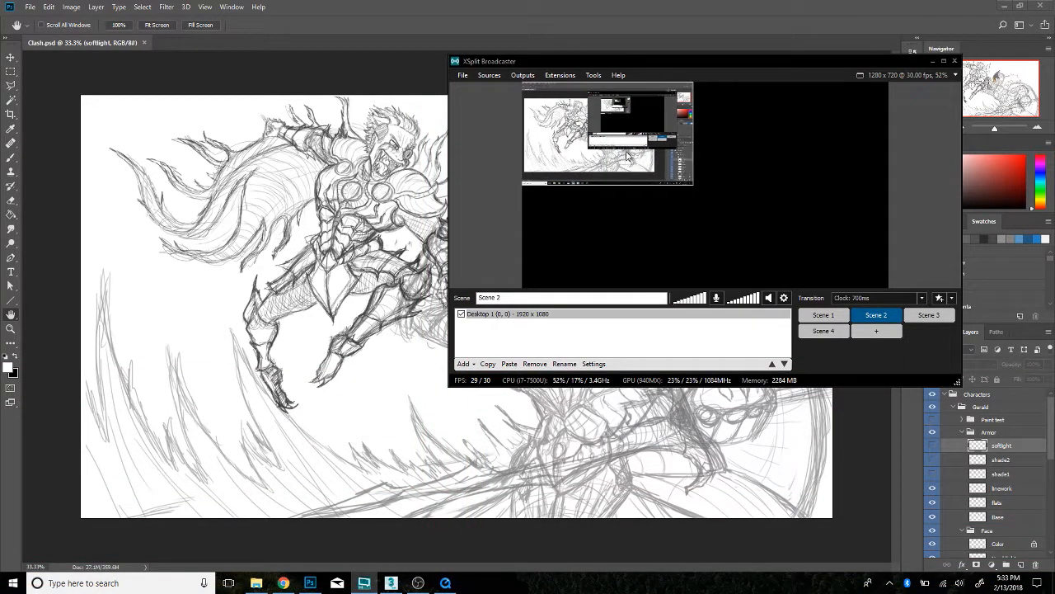
left_click_drag(691, 187, 907, 298)
mouse_move(803, 221)
left_mouse_down()
mouse_move(837, 227)
mouse_move(808, 222)
left_mouse_up()
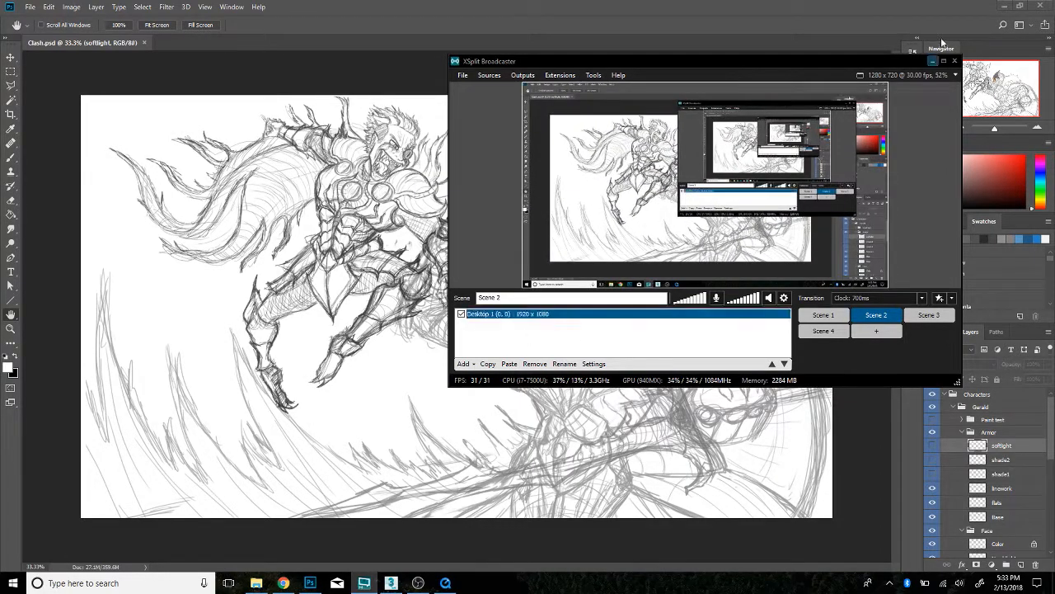
Minimize Photoshop to show 3ds Max behind the broadcaster, switch to Scene 1, and select its Desktop 1 source
left_click(1004, 5)
left_click(1003, 5)
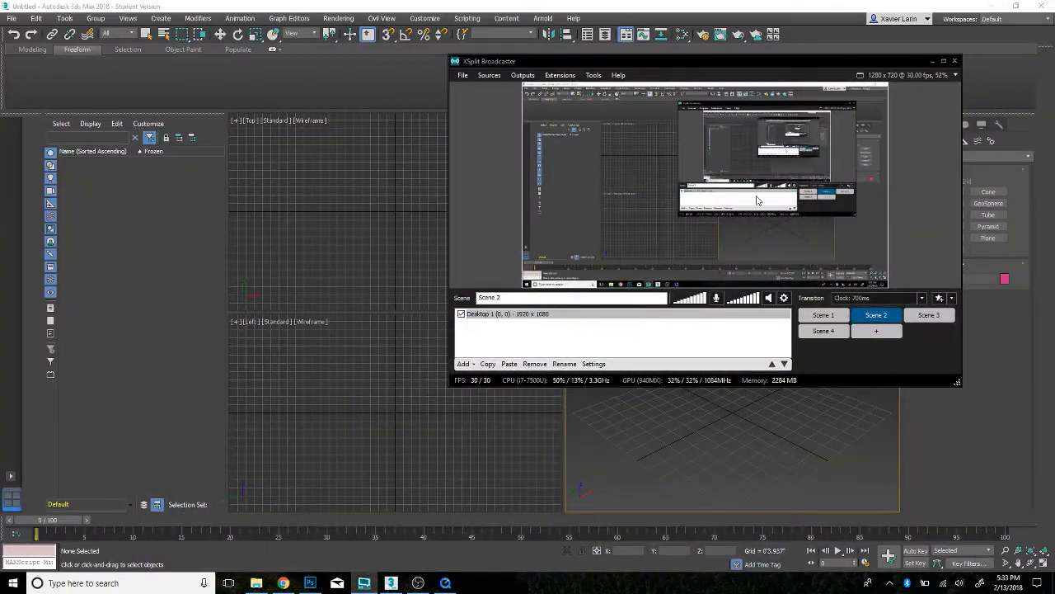
left_click(824, 315)
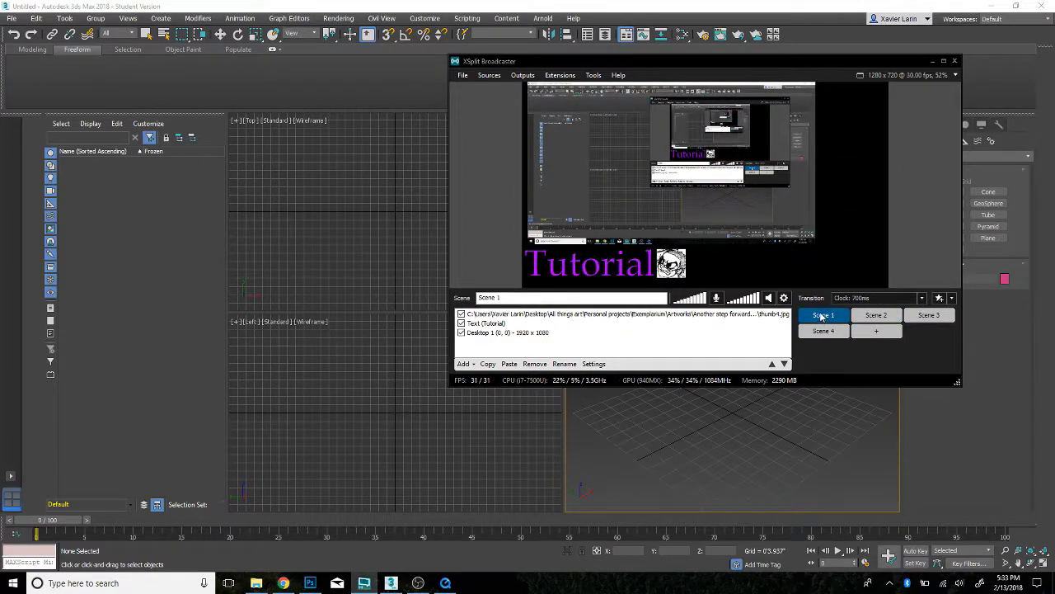
left_click(612, 172)
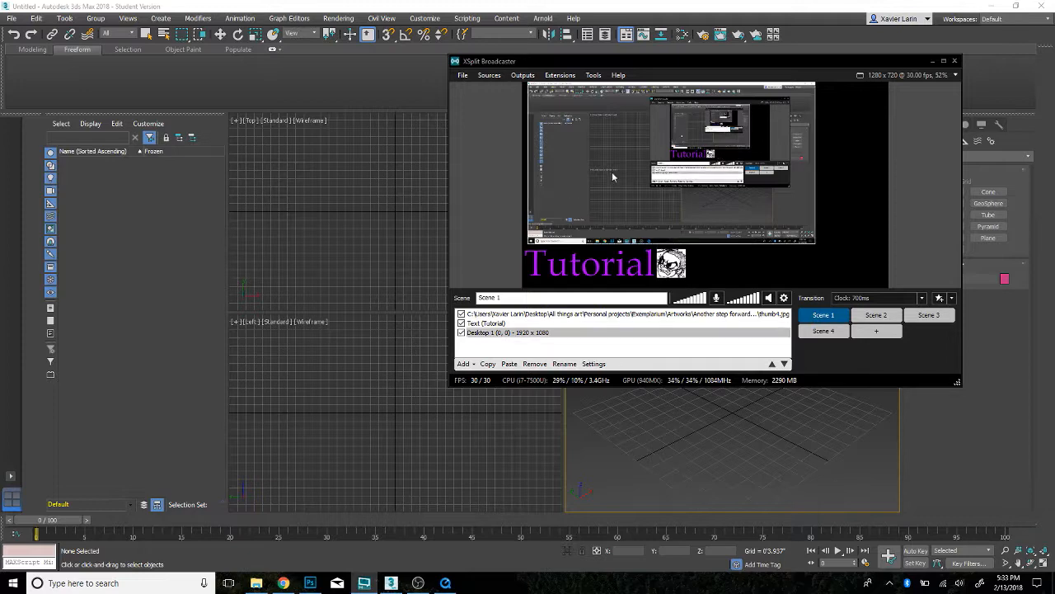